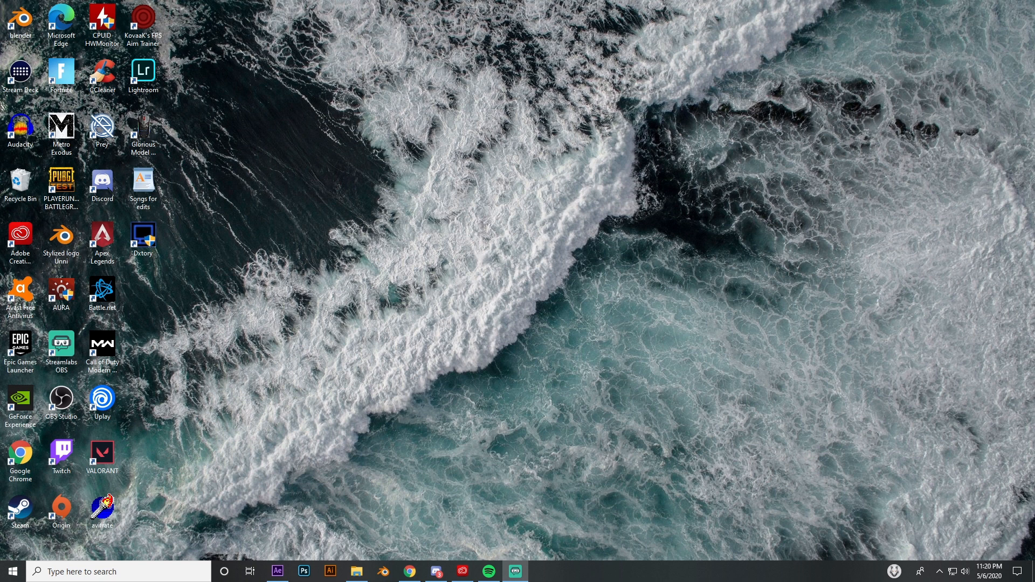
Switch to After Effects and delete all four layers from Comp 1
click(278, 571)
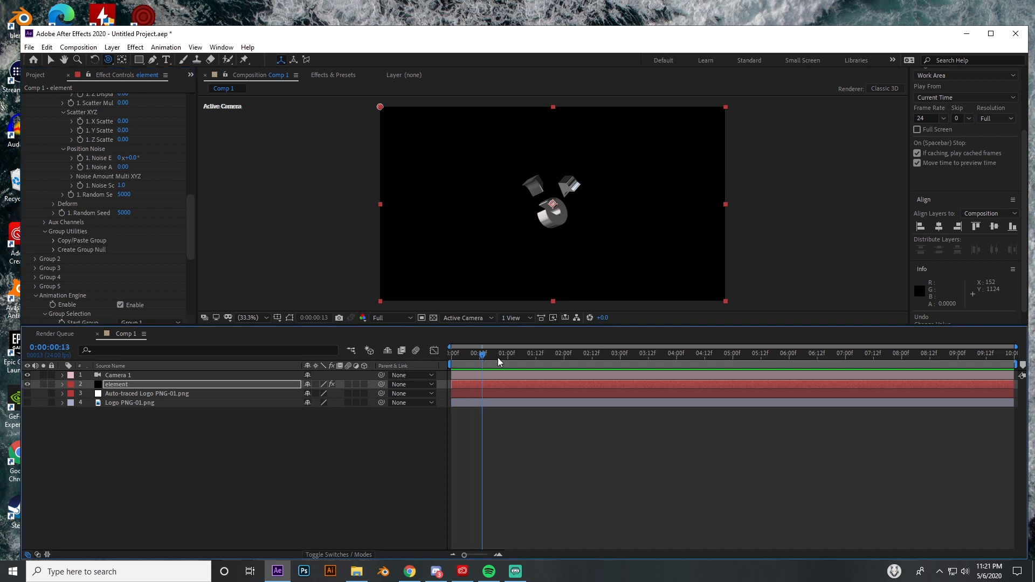
scroll(152, 249, up, 3)
scroll(151, 248, up, 10)
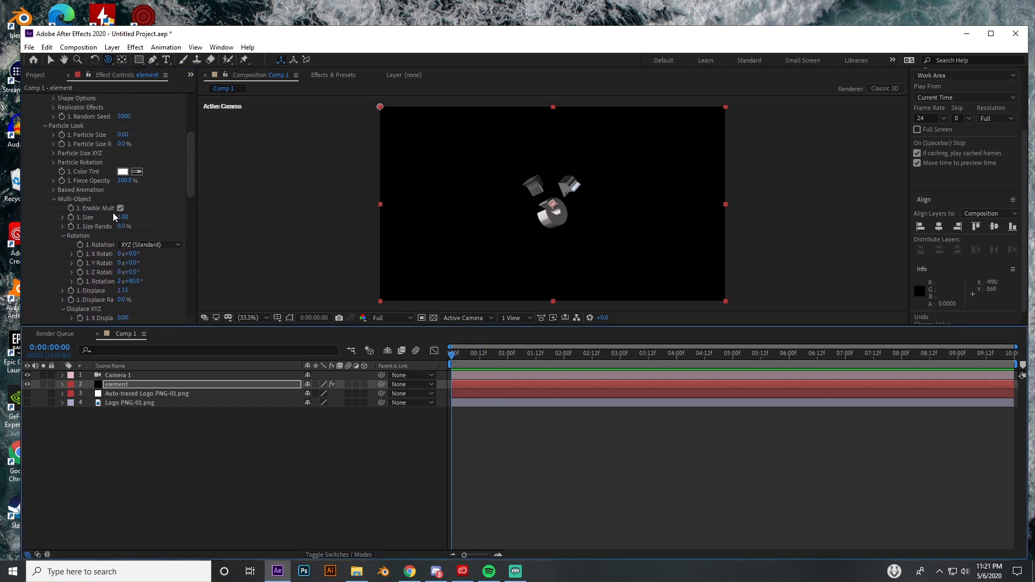
drag(149, 469, 135, 373)
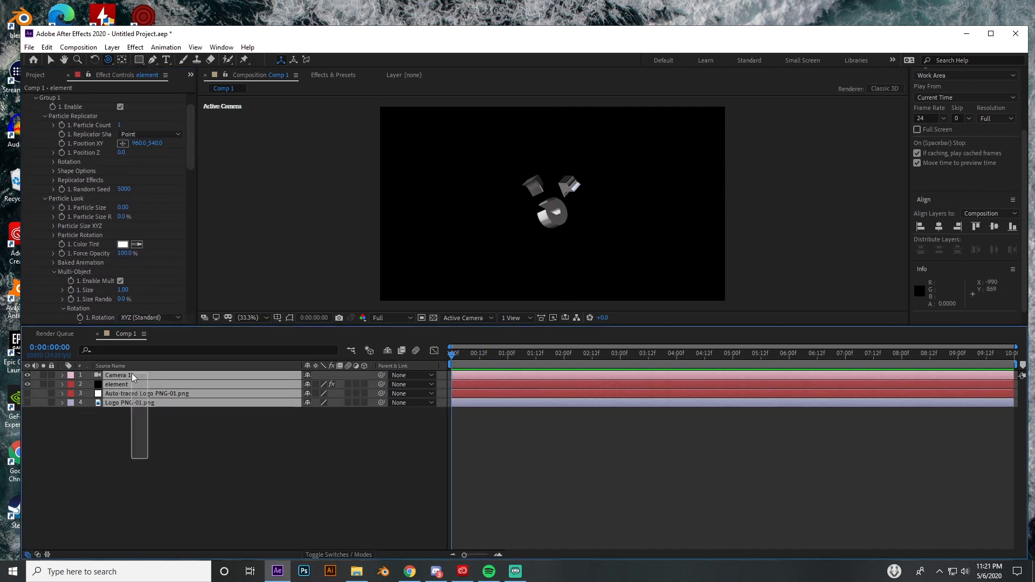
key(Delete)
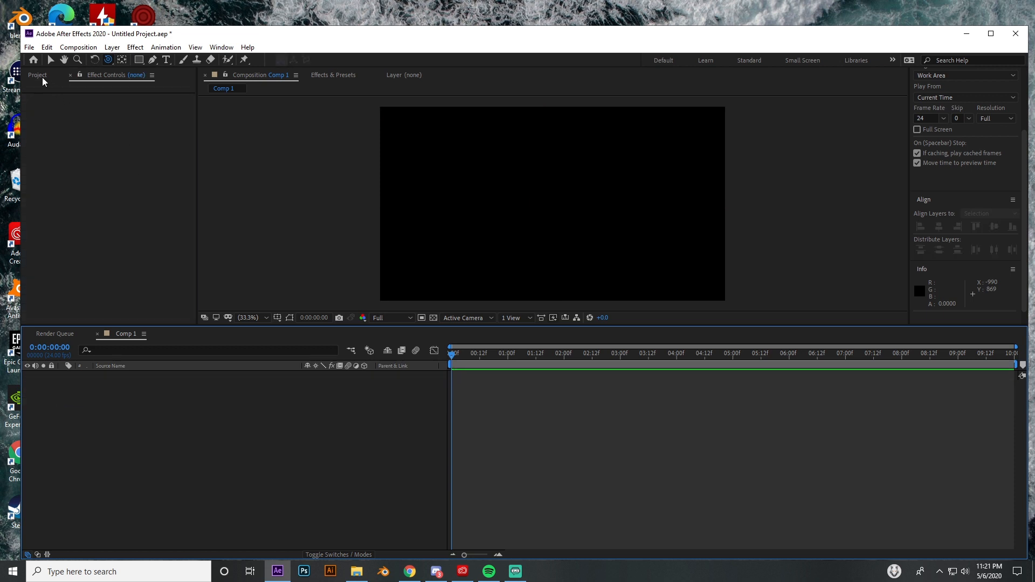
Delete the Comp 1 composition from the project
click(38, 76)
click(68, 173)
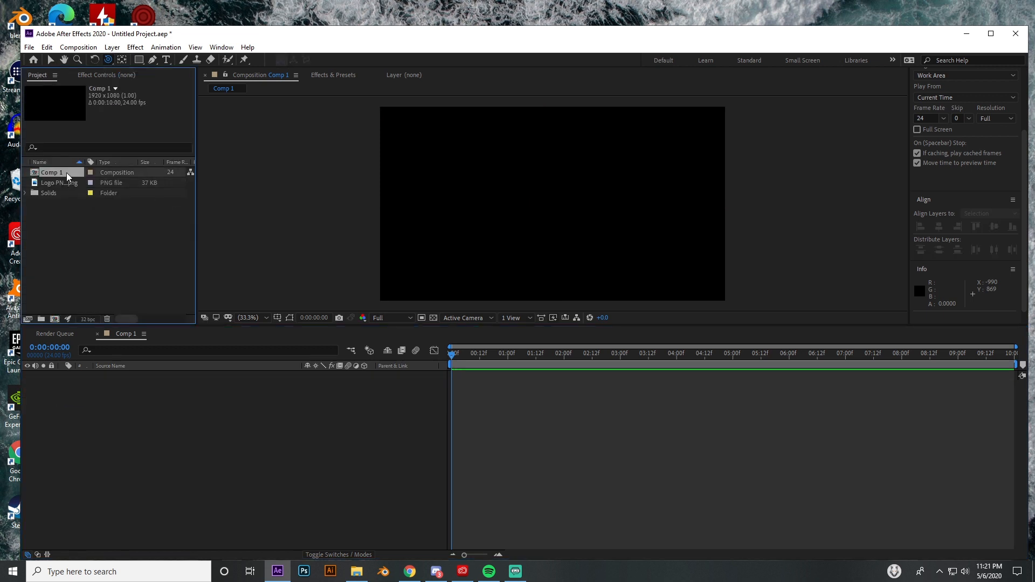
key(Delete)
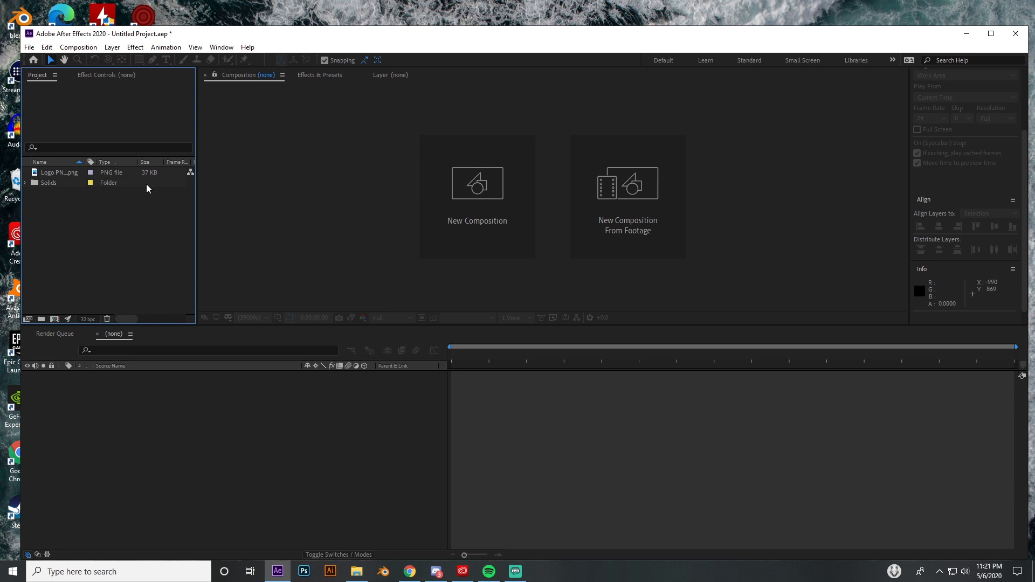
Create a 10-second HDTV 1080 24 composition named Comp 1 and add Logo PNG-01.png to its timeline
click(70, 177)
click(70, 196)
click(68, 173)
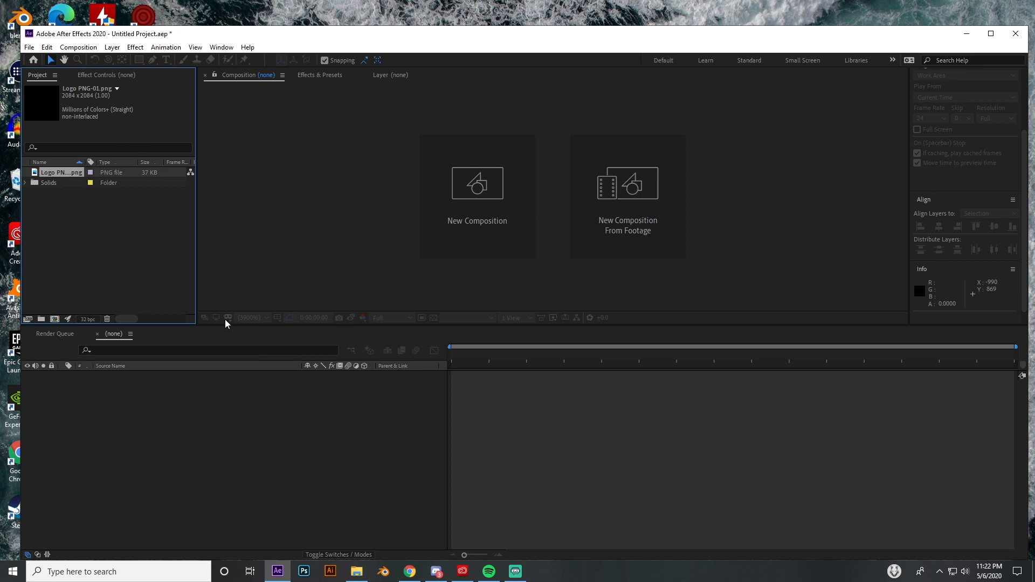
click(55, 319)
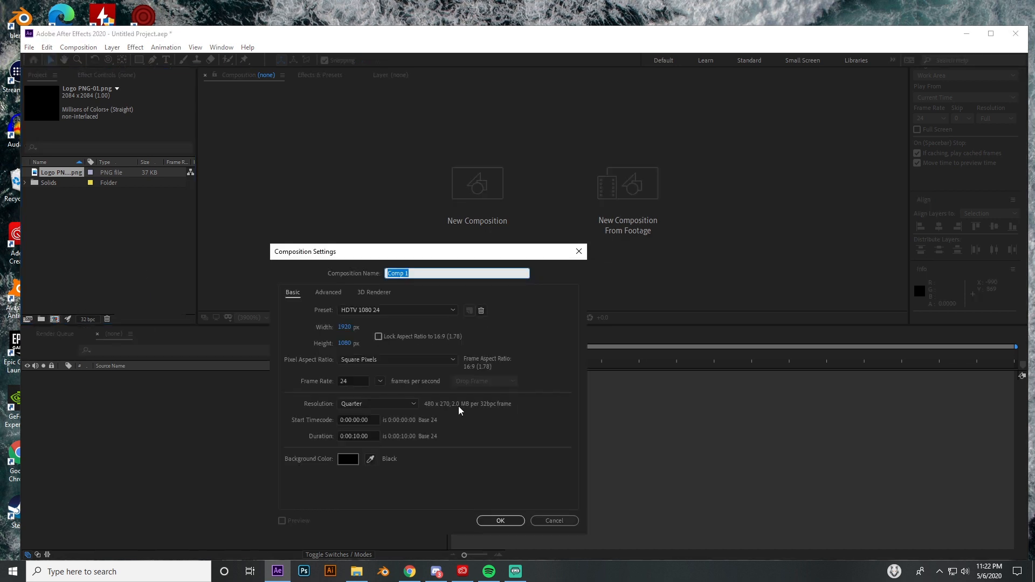
click(521, 521)
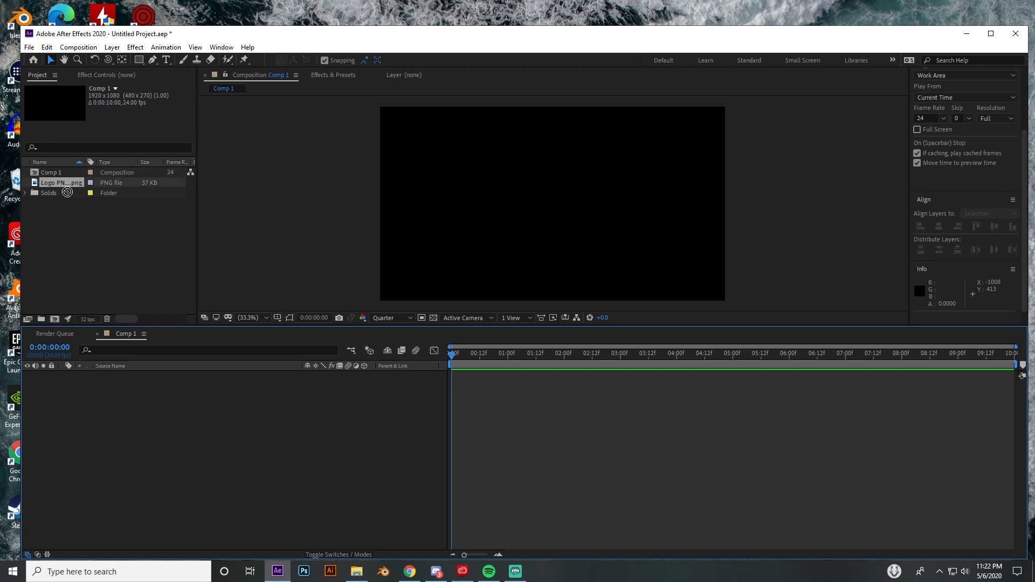
drag(66, 192, 221, 451)
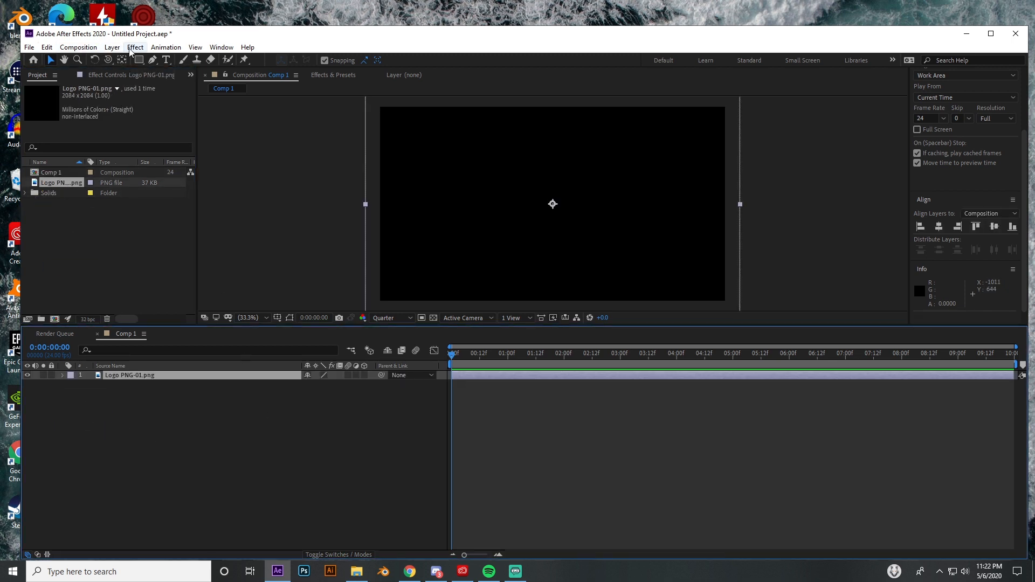
Auto-trace the logo layer's alpha channel at the current frame, applying the result to a new layer
click(112, 47)
click(216, 389)
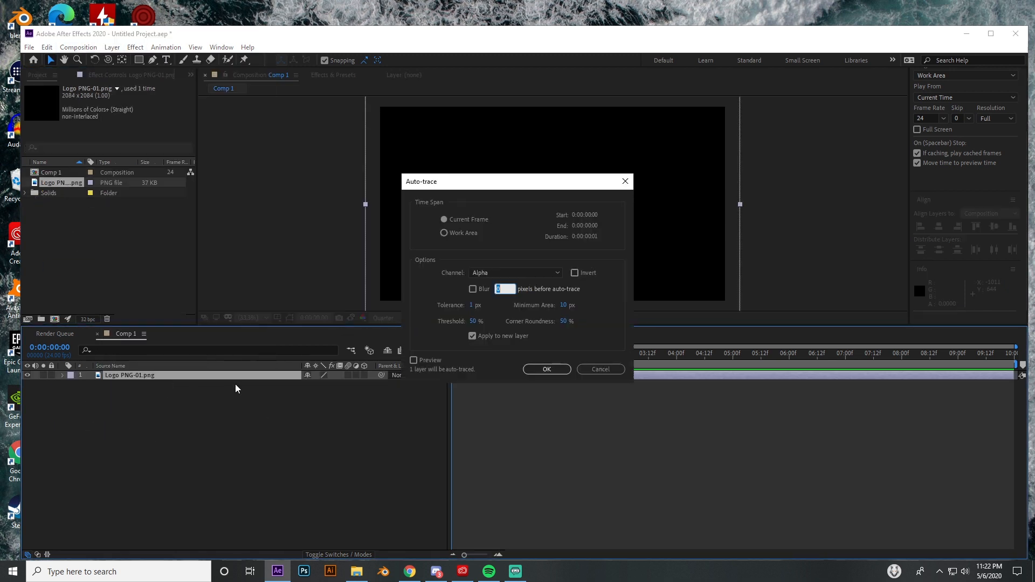
click(539, 368)
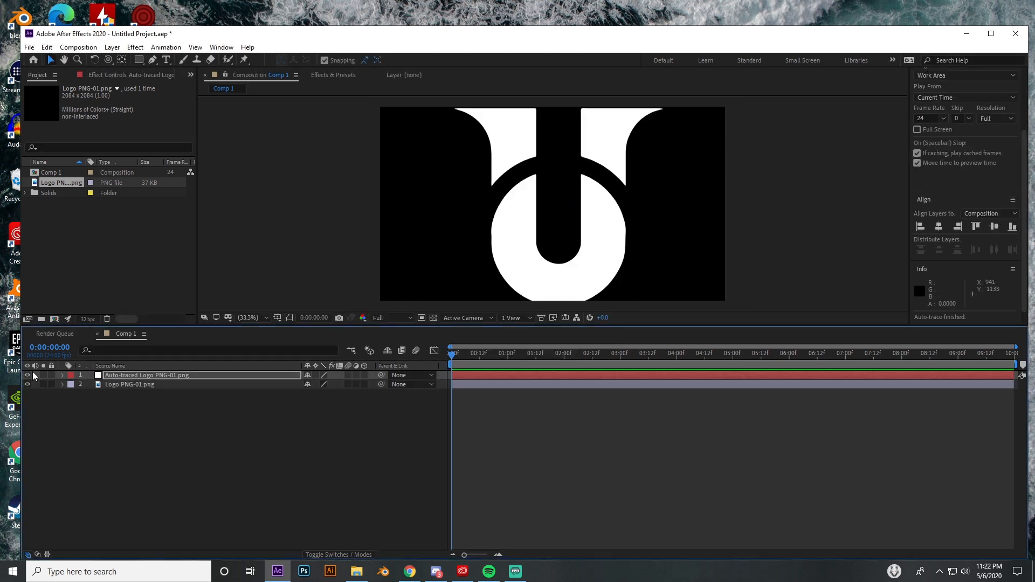
Hide both layers in the composition and delete the original Logo PNG-01.png layer
drag(30, 375, 28, 385)
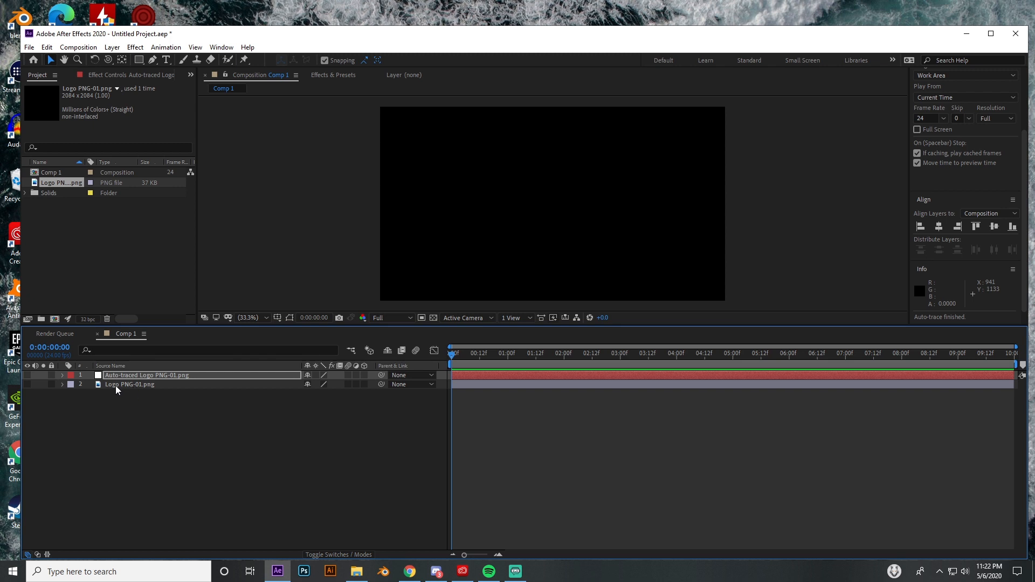
click(116, 386)
key(Delete)
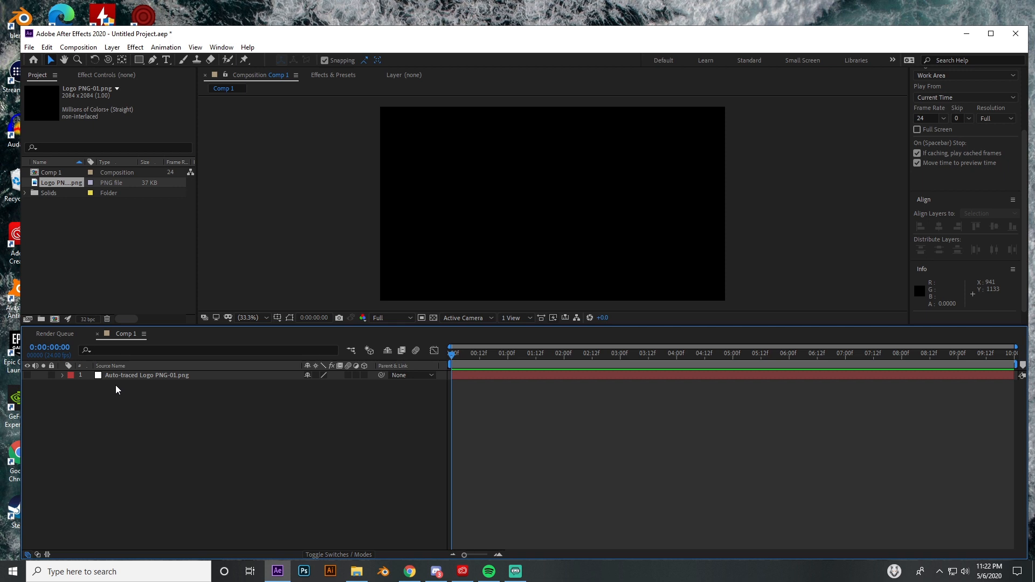
Create a black 1920 x 1080 px solid named "element" above the auto-traced logo layer
click(153, 380)
key(ctrl+y)
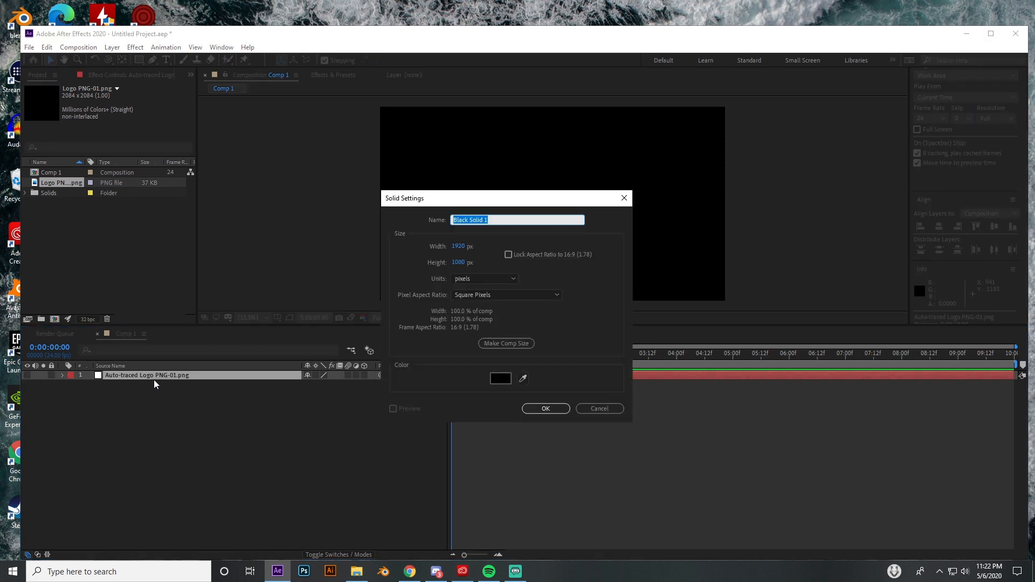
text(saber)
key(BackSpace)
key(BackSpace)
key(BackSpace)
key(BackSpace)
key(BackSpace)
text(element)
key(Return)
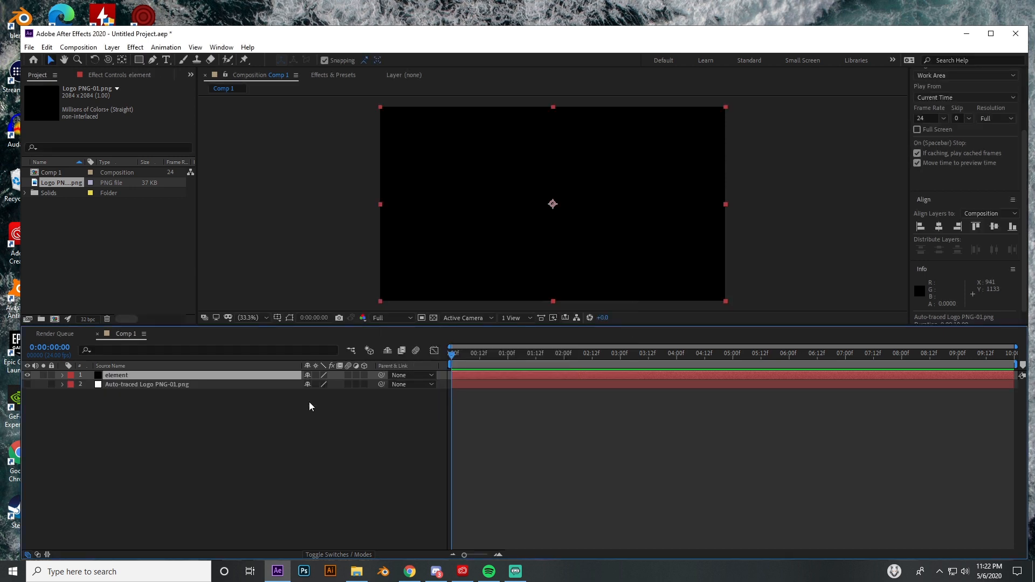
Apply the Element effect to the "element" solid
key(ctrl+space)
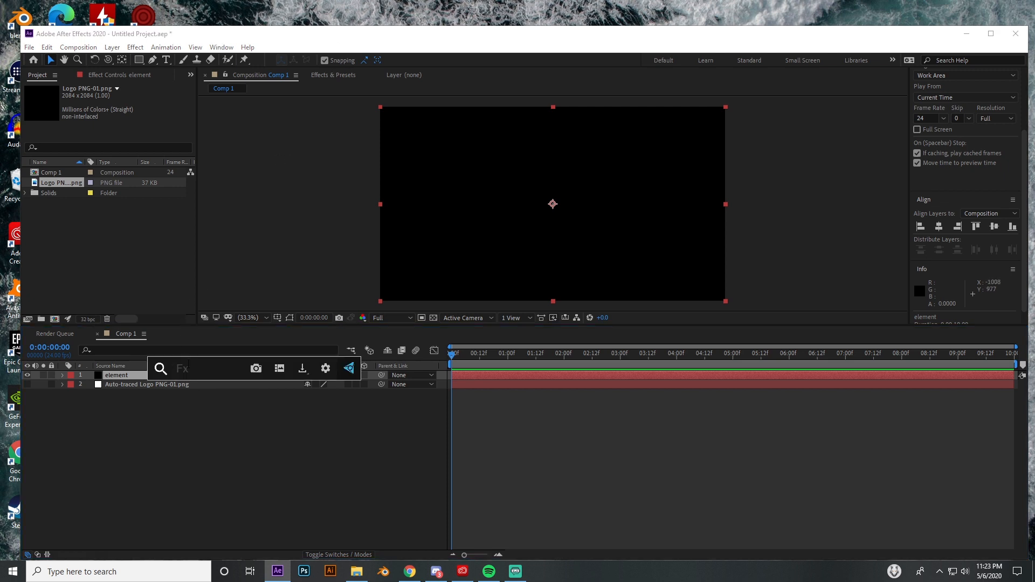
text(eleme)
click(214, 404)
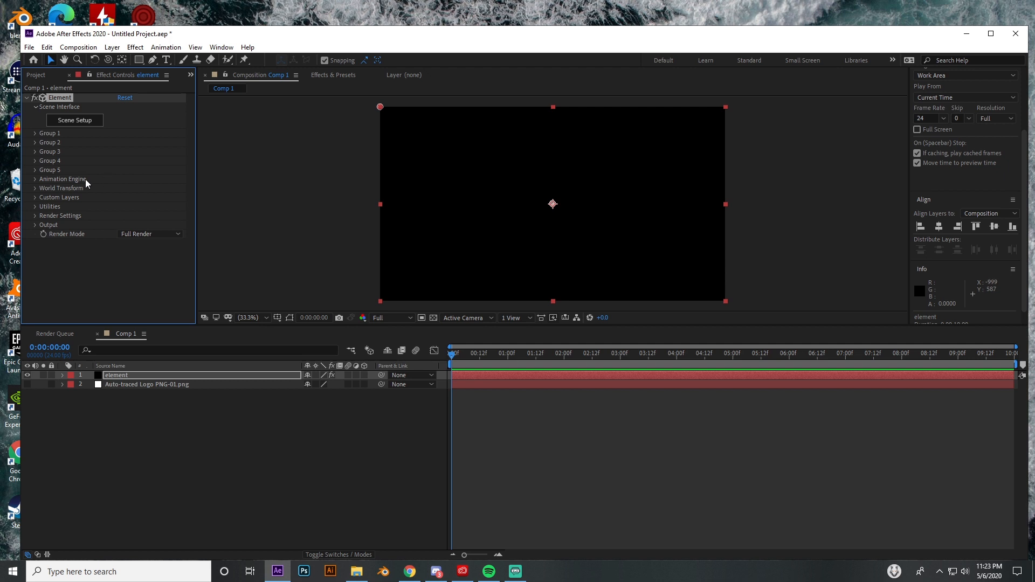
Assign the auto-traced logo layer as Path Layer 1 in Element's custom text and masks settings
click(35, 197)
click(45, 208)
scroll(81, 210, down, 1)
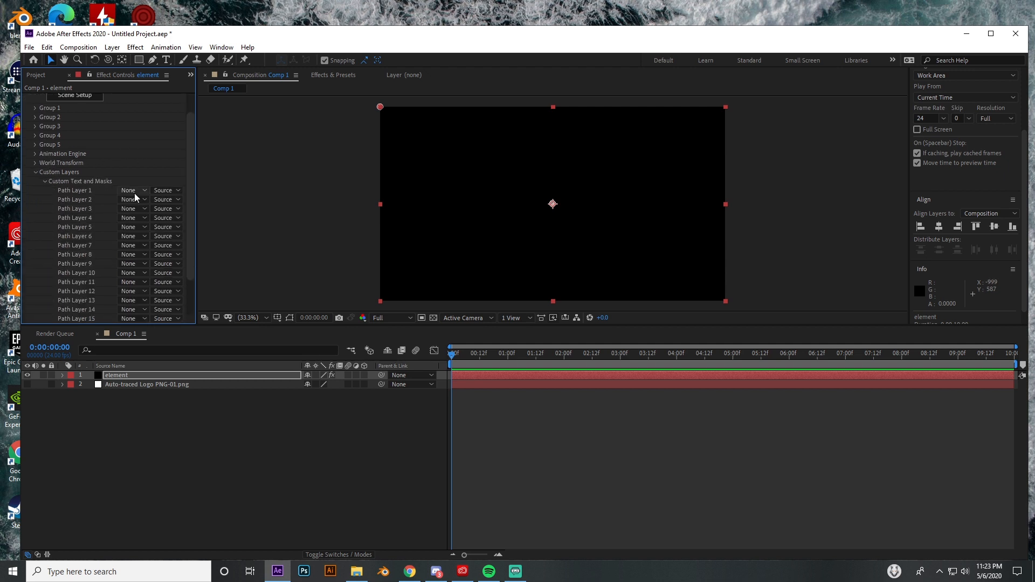
click(132, 191)
click(161, 229)
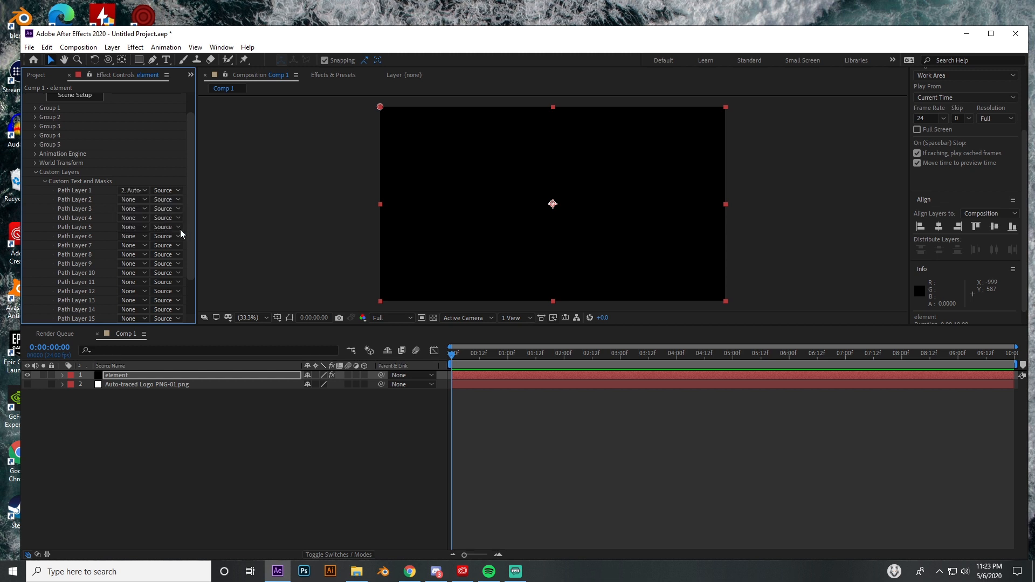
click(45, 181)
click(35, 198)
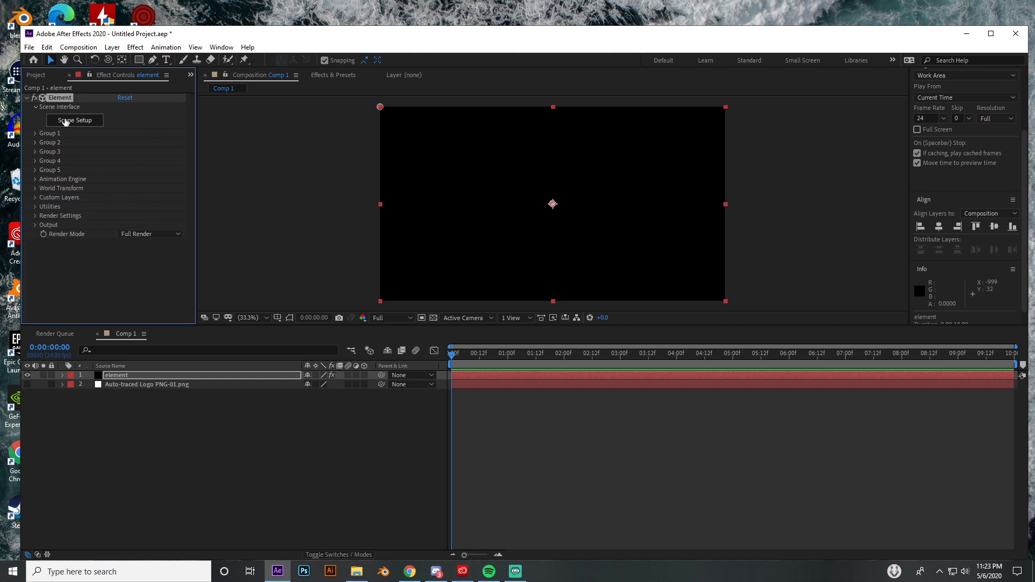
Extrude the logo path in Element's Scene Setup and scale the model down so the whole logo fits the preview
click(83, 120)
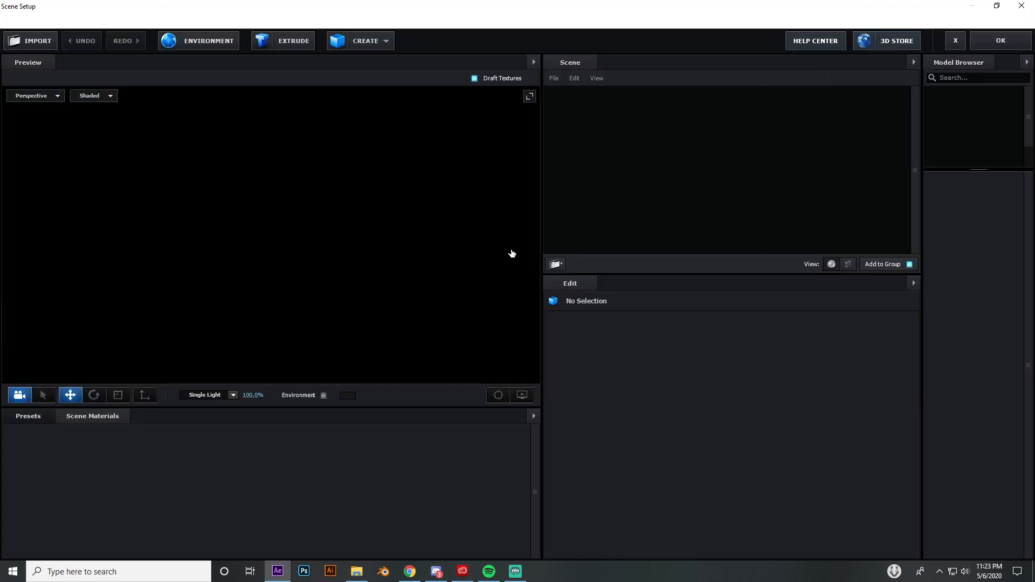
click(294, 40)
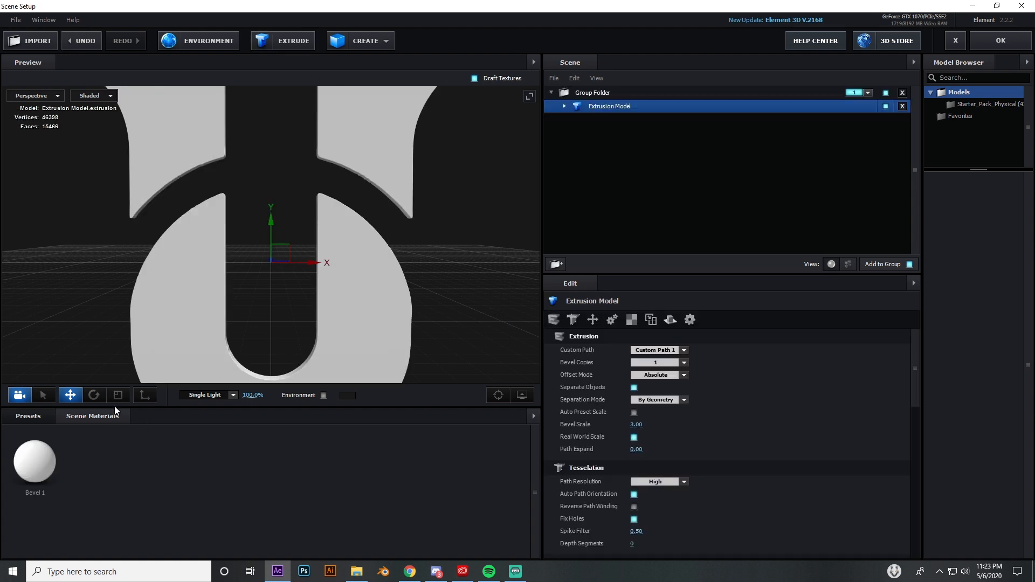
click(118, 395)
drag(281, 254, 169, 313)
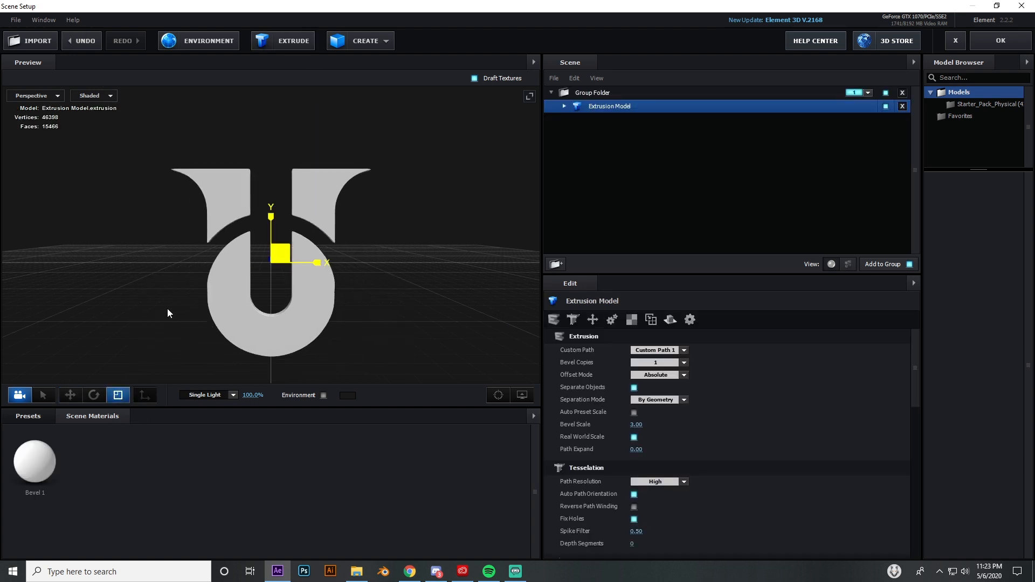
drag(165, 251, 81, 308)
Apply the brushed_metal material from the Pro_Shaders Metal presets to the extruded logo
click(28, 415)
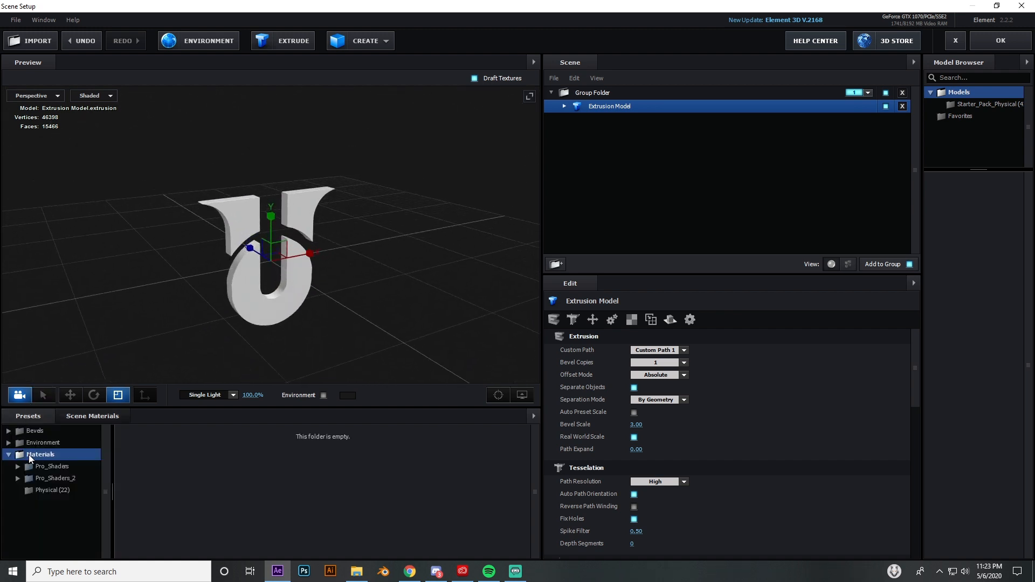
double_click(31, 466)
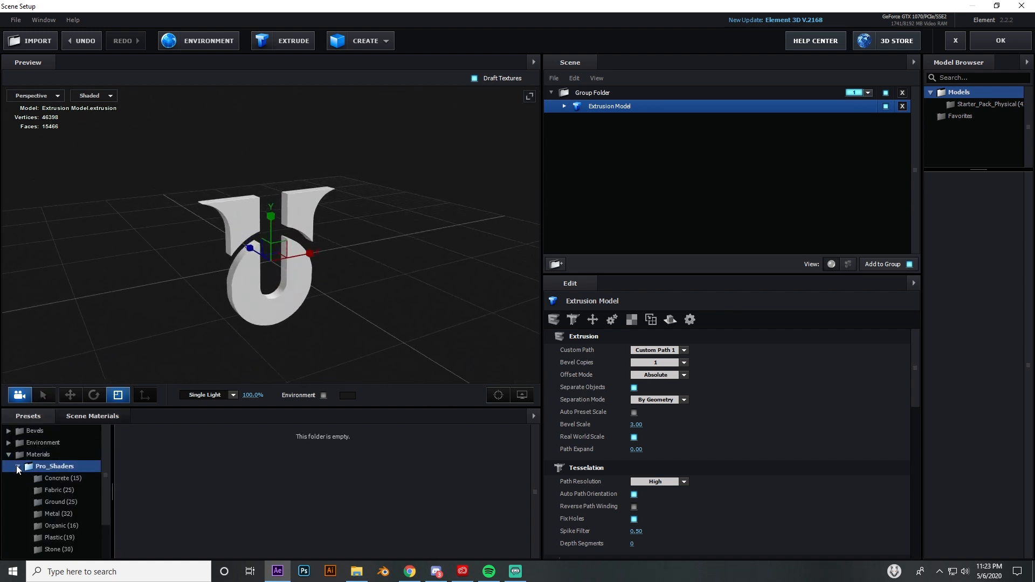
click(58, 514)
mouse_move(320, 471)
mouse_down()
mouse_move(243, 296)
mouse_move(263, 259)
mouse_up()
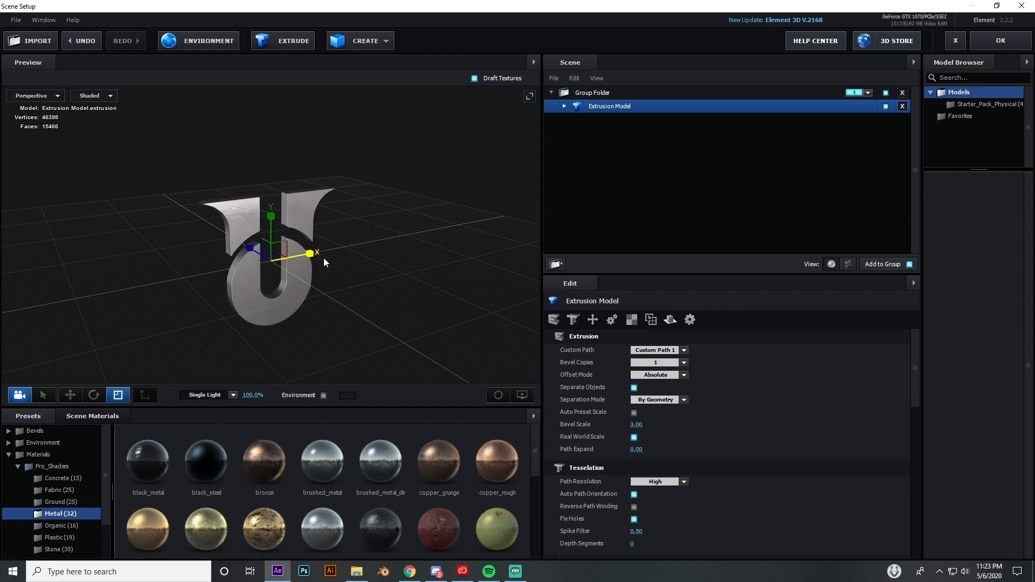
drag(225, 300, 212, 202)
drag(331, 215, 275, 245)
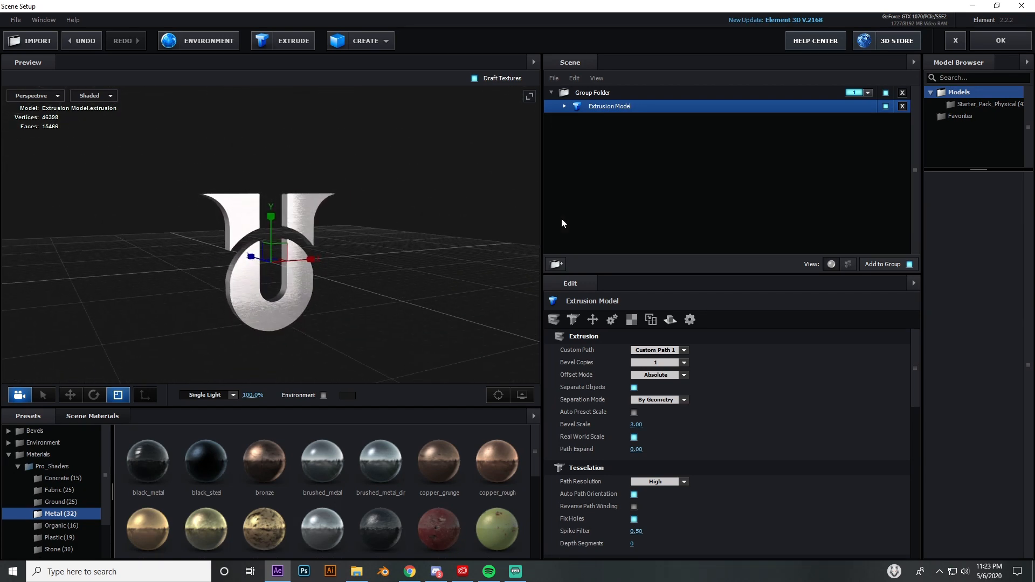
Set the brushed_metal bevel's Extrude to 2.45 and Bevel Size to 2.88
click(563, 106)
click(653, 120)
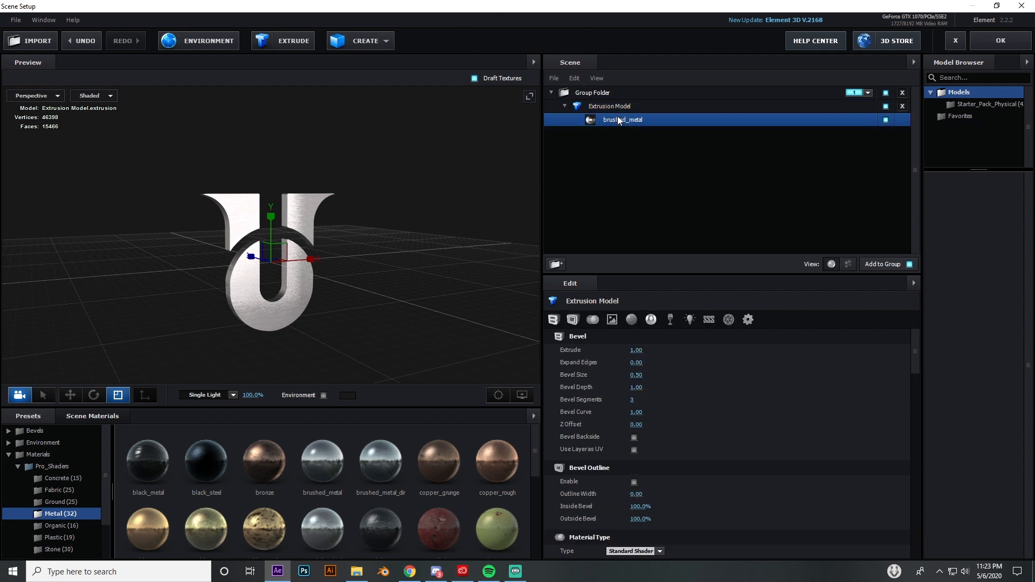
drag(639, 350, 732, 350)
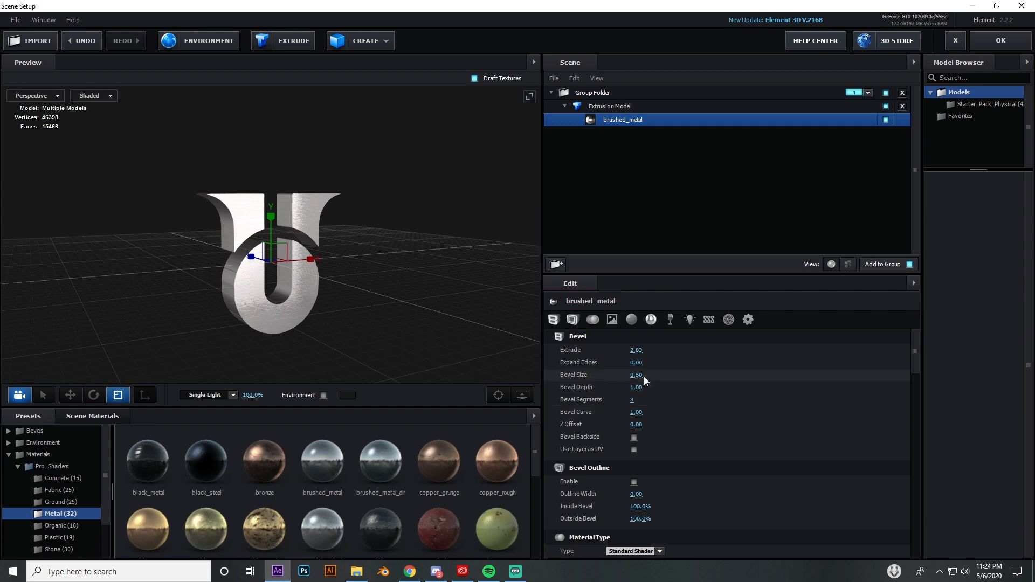
drag(663, 375, 797, 375)
drag(531, 335, 765, 299)
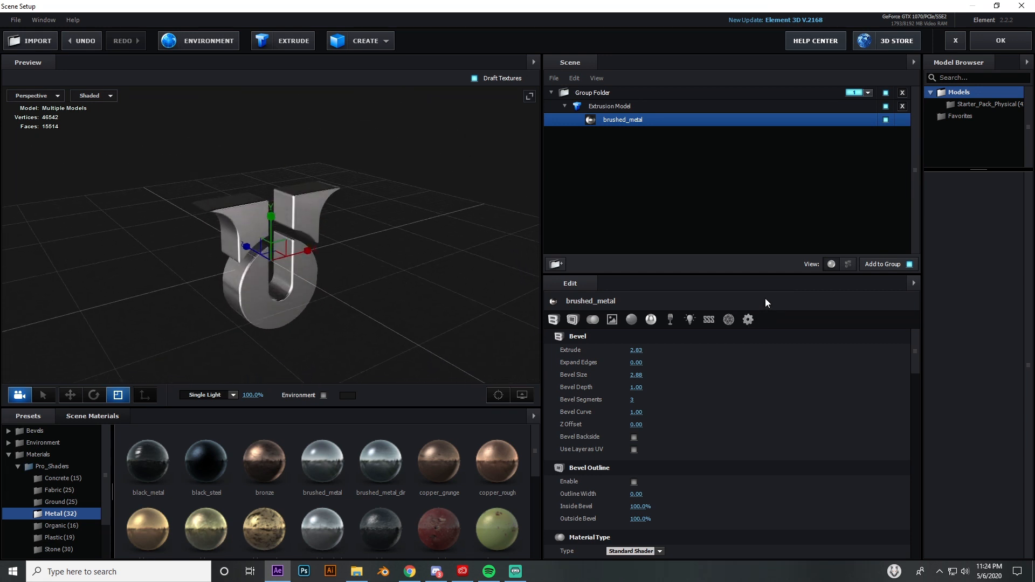
drag(636, 350, 621, 350)
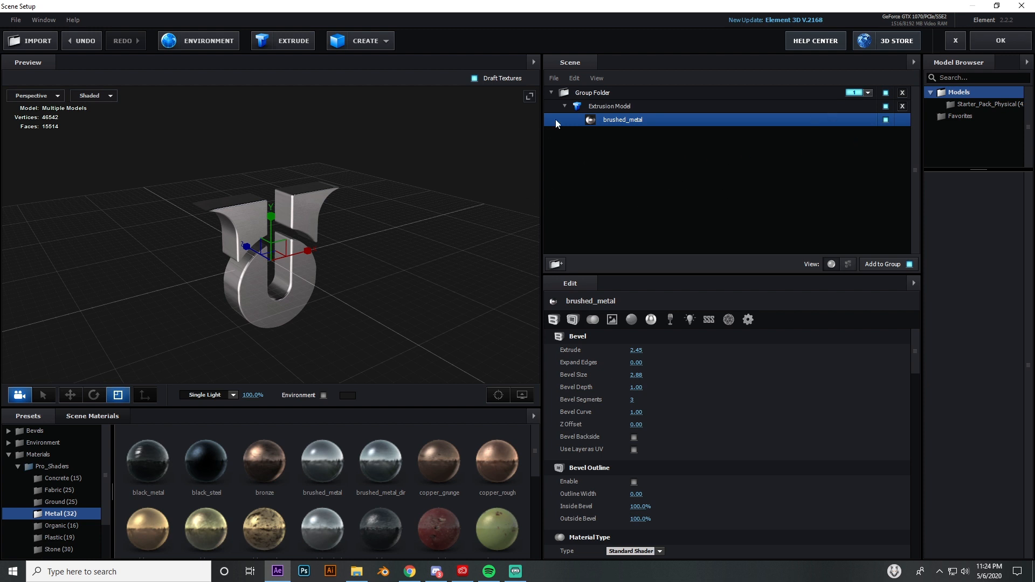
Add a new group folder to the scene and move it out of the existing group to the top level
click(565, 107)
click(553, 92)
click(555, 264)
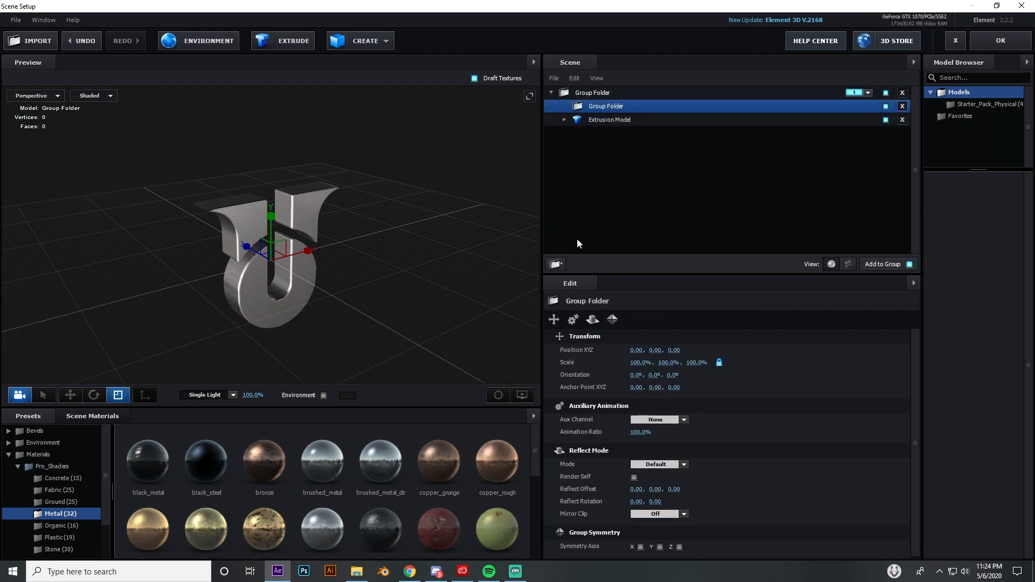
drag(581, 106, 590, 161)
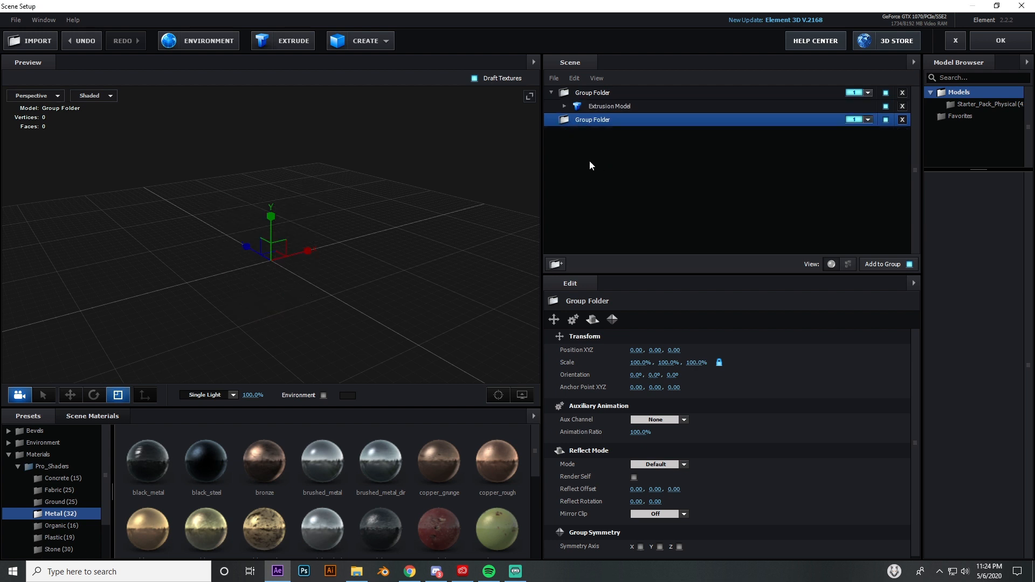
Duplicate the extruded logo model, move the copy into the second group folder and collapse both folders
click(598, 108)
right_click(596, 105)
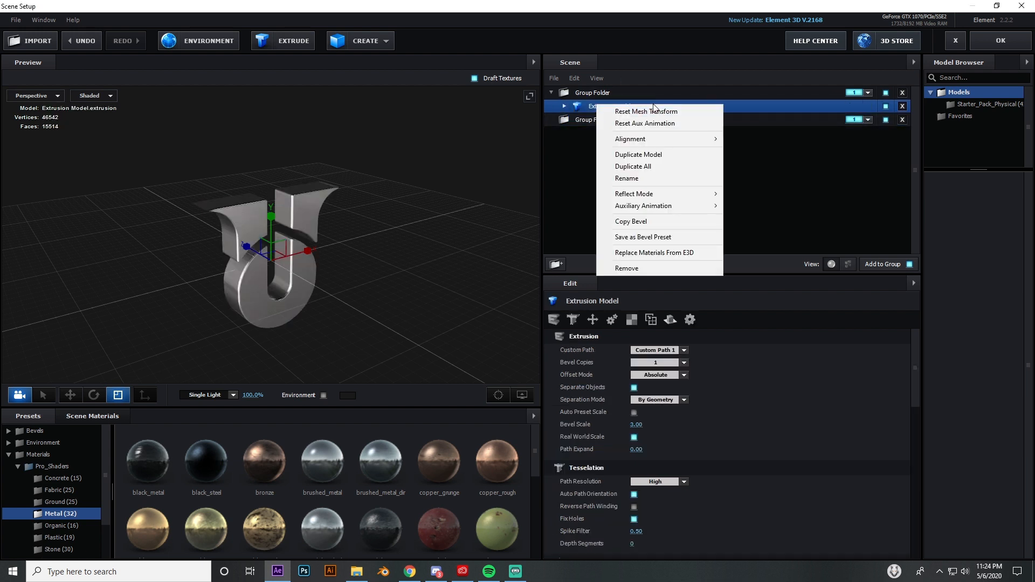
click(646, 155)
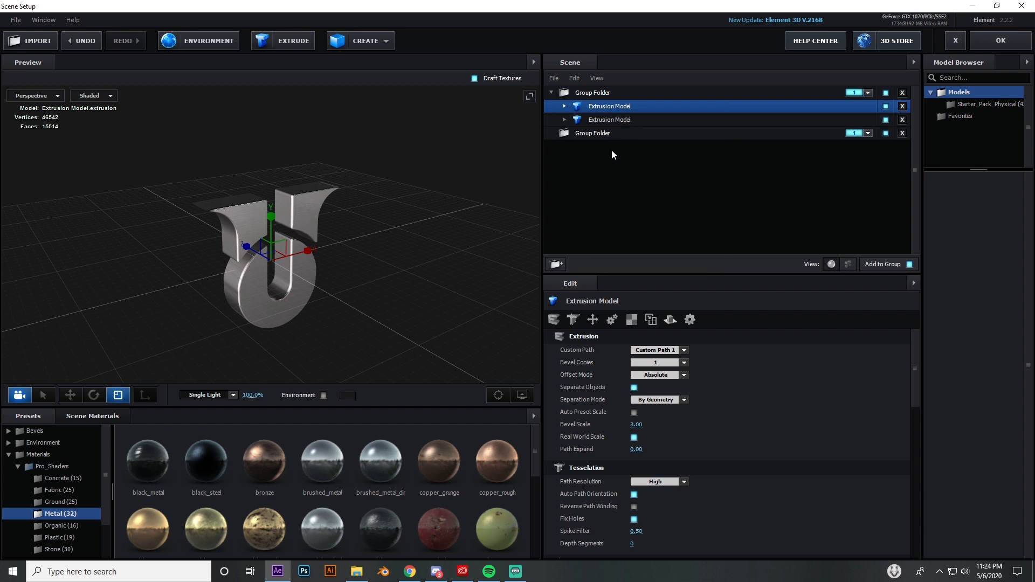
mouse_move(611, 120)
mouse_down()
mouse_move(606, 148)
mouse_move(603, 130)
mouse_up()
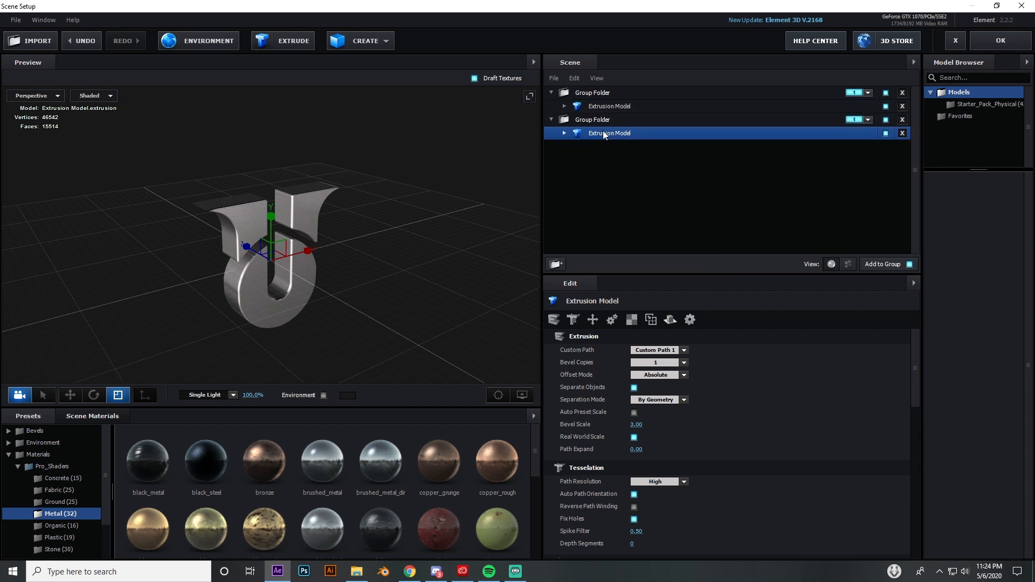
click(552, 119)
click(551, 92)
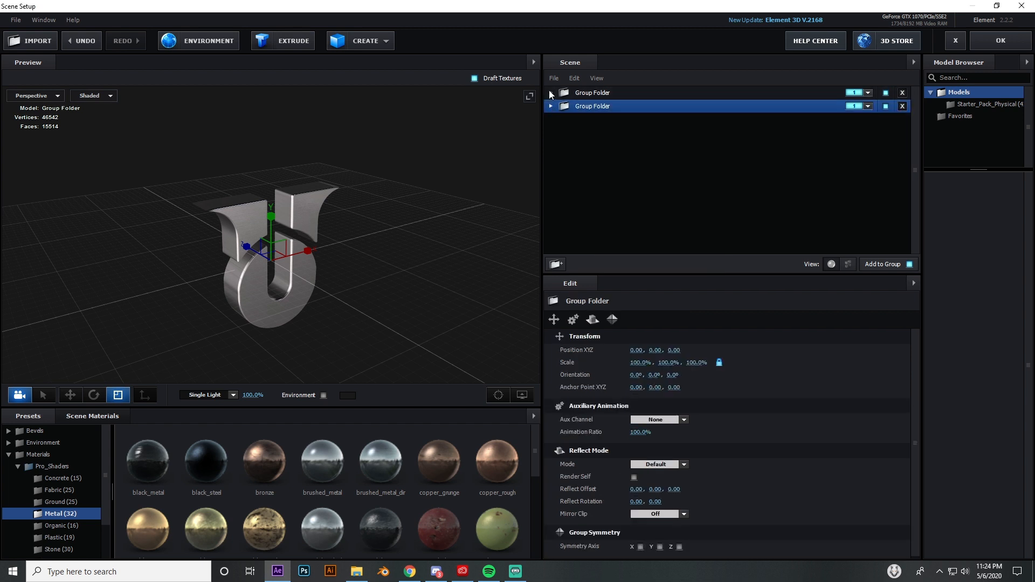
Assign the second group folder to group 2 and accept the Scene Setup changes
click(587, 96)
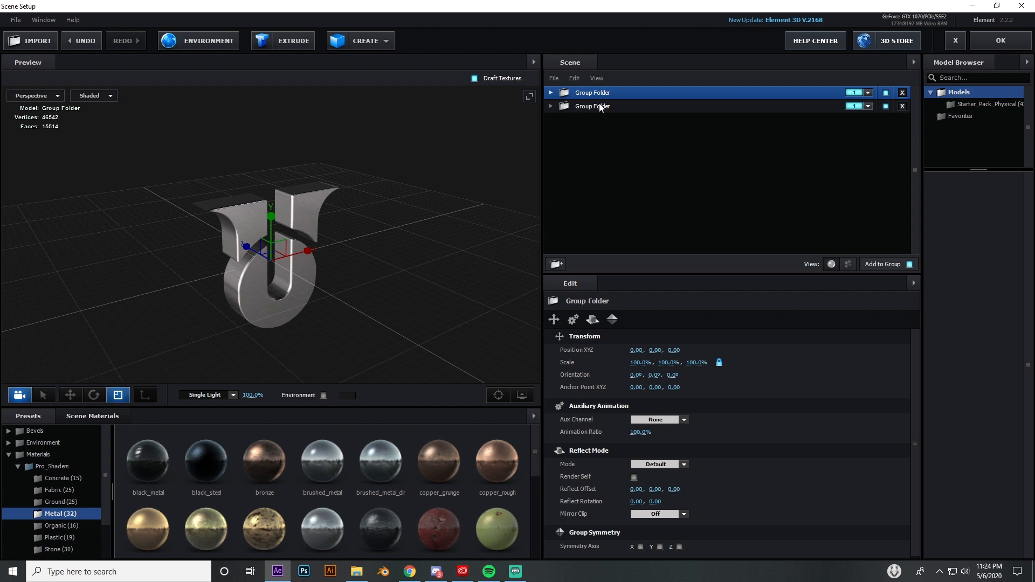
click(594, 105)
click(592, 92)
click(592, 105)
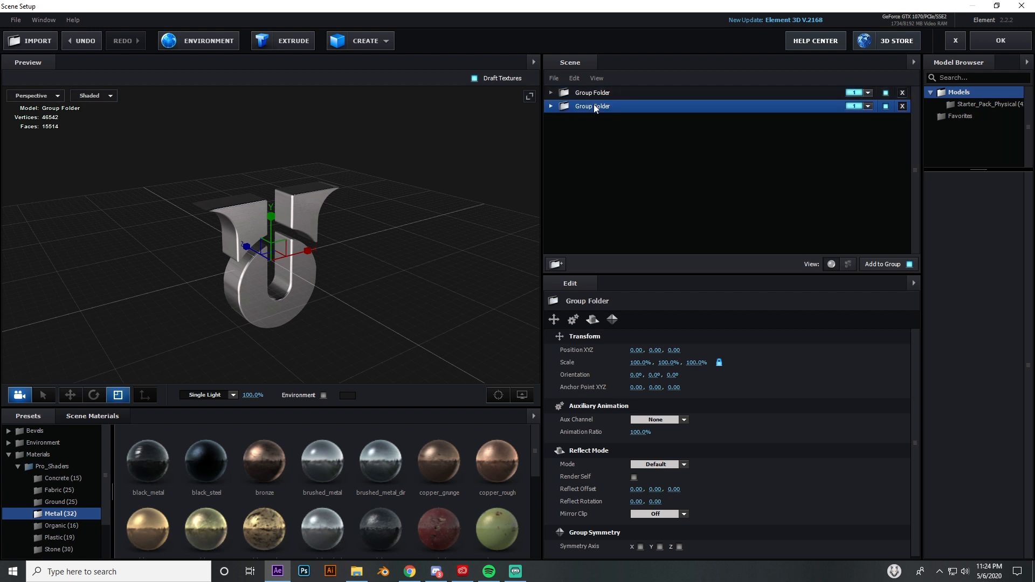
click(867, 106)
click(873, 123)
click(991, 45)
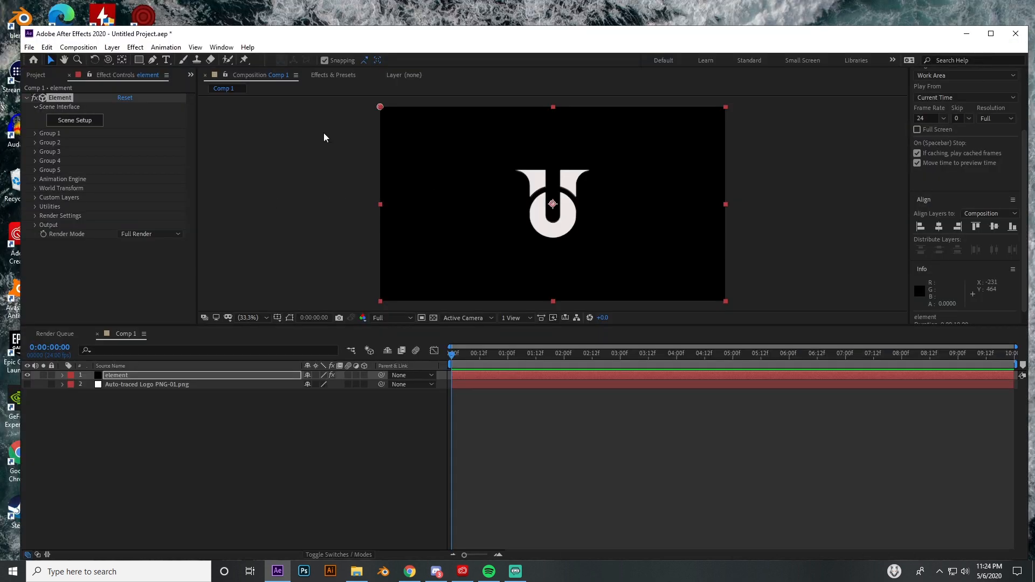
Add a two-node camera with the 35mm preset to the composition above the element layer
click(115, 375)
click(130, 48)
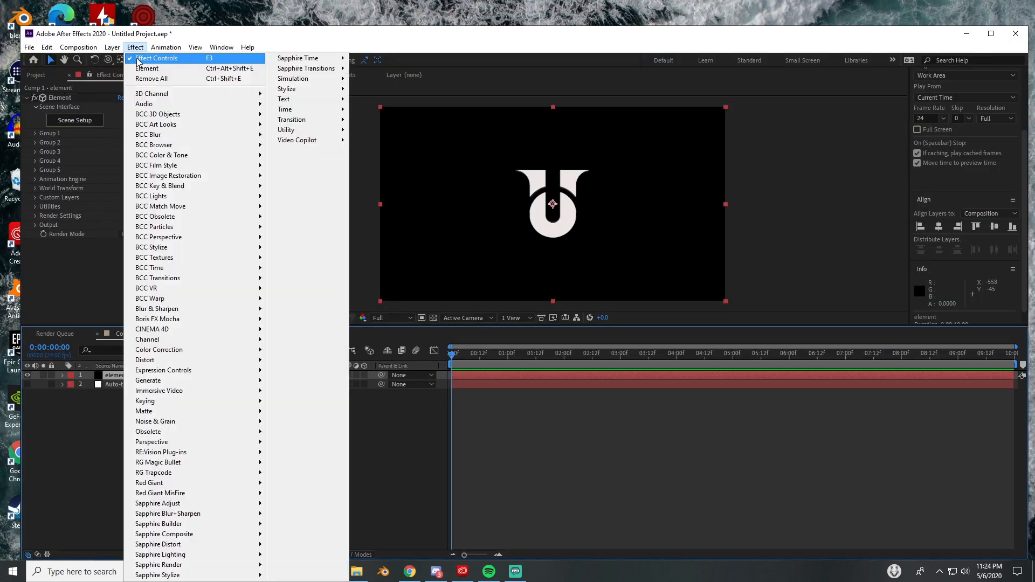
mouse_move(112, 47)
click(326, 98)
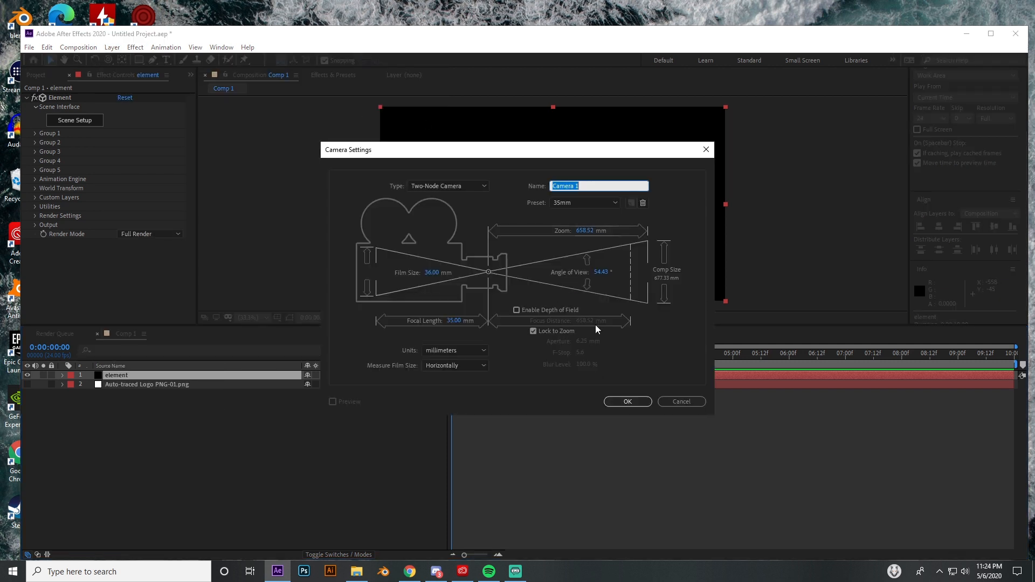
click(625, 401)
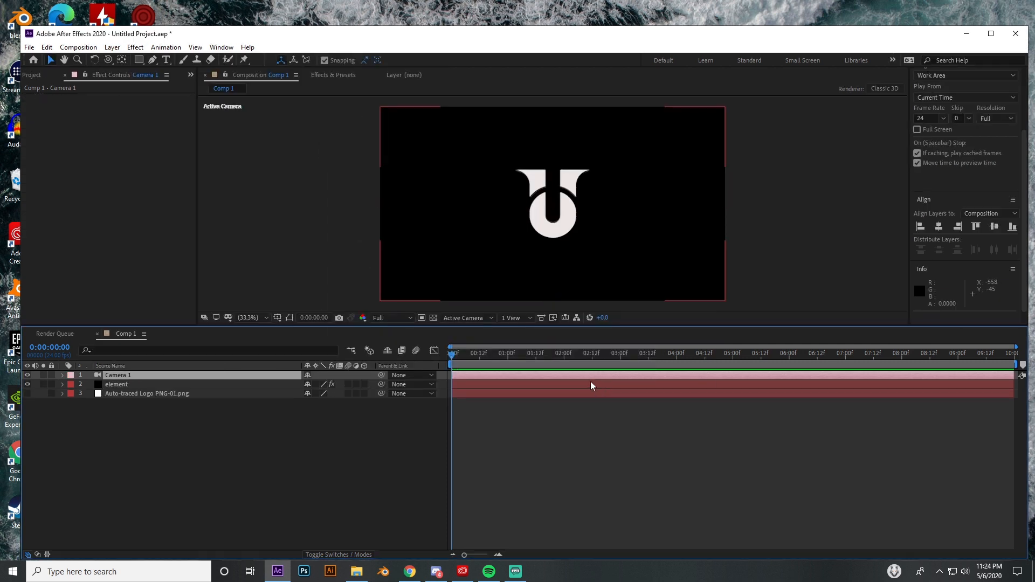
Try orbiting the camera around the extruded logo and undo the camera move
click(108, 60)
click(147, 72)
drag(481, 192, 516, 170)
key(ctrl+z)
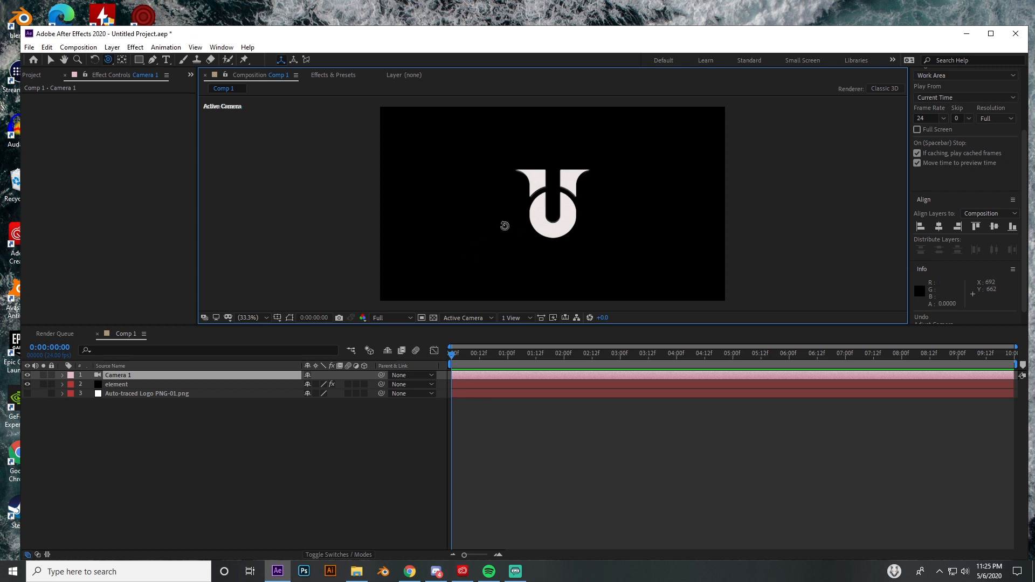
Enable Multi-Object in the Particle Look settings of Group 1 on the element layer
click(461, 386)
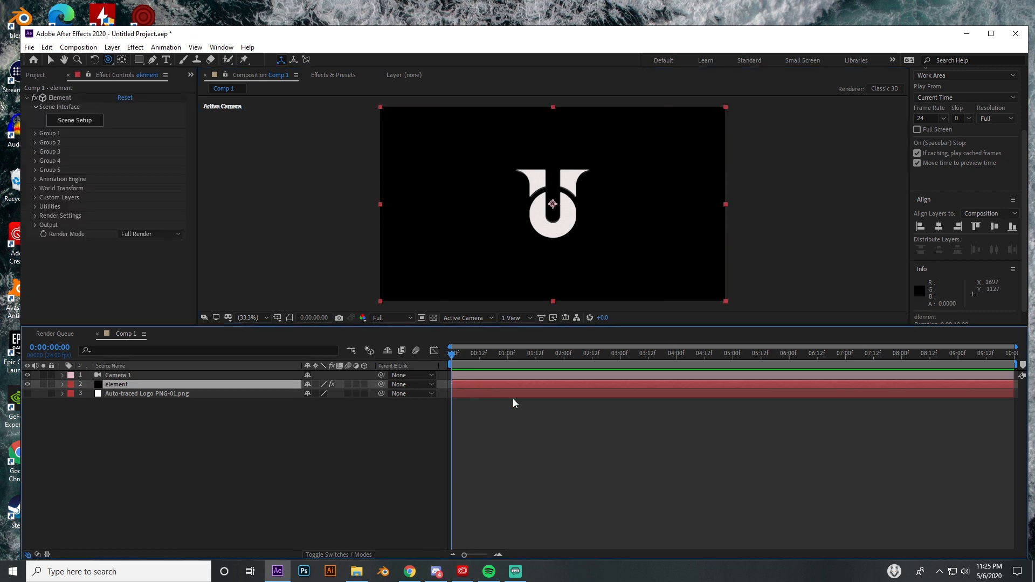
click(36, 133)
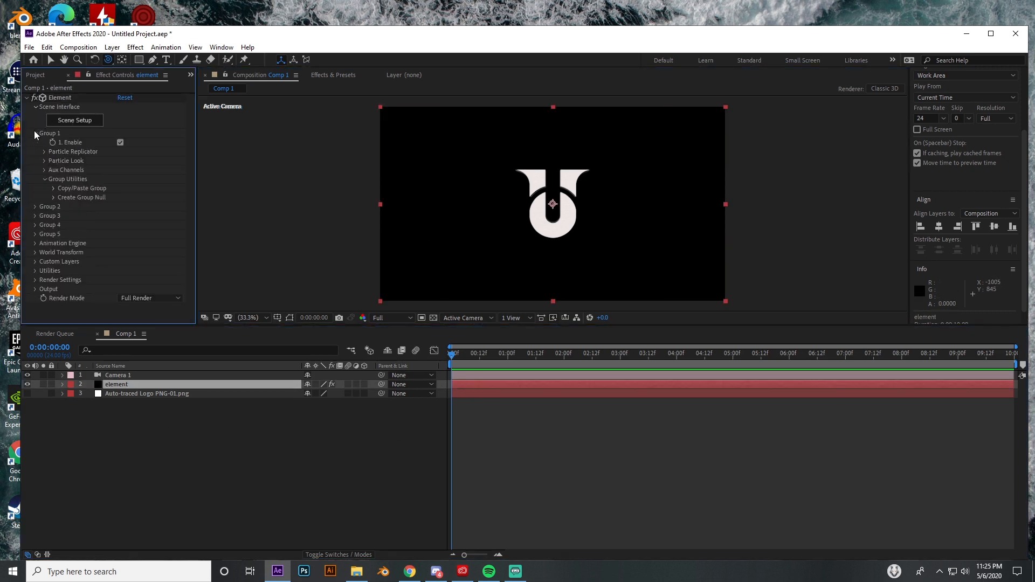
click(44, 161)
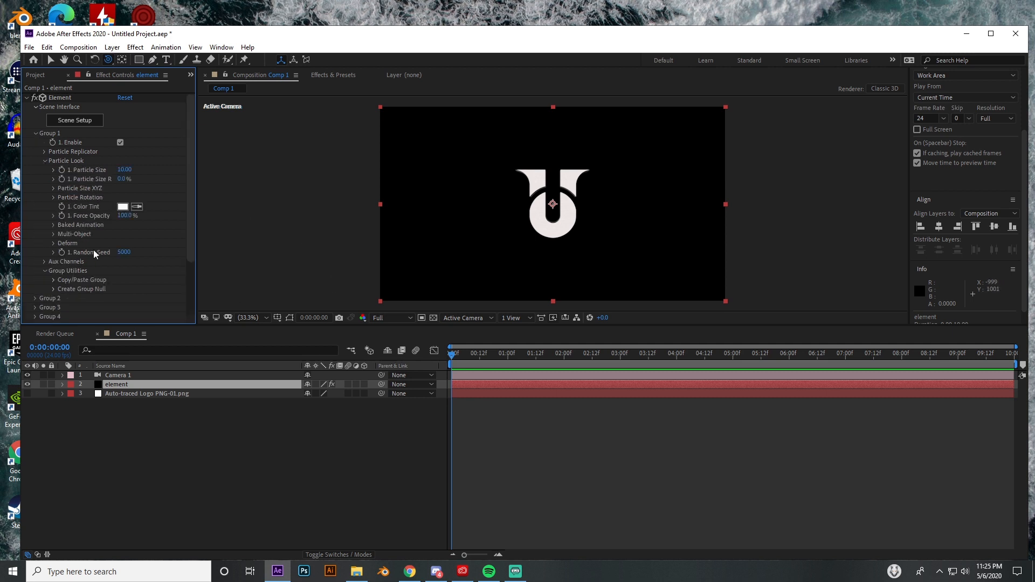
click(54, 234)
scroll(128, 251, down, 2)
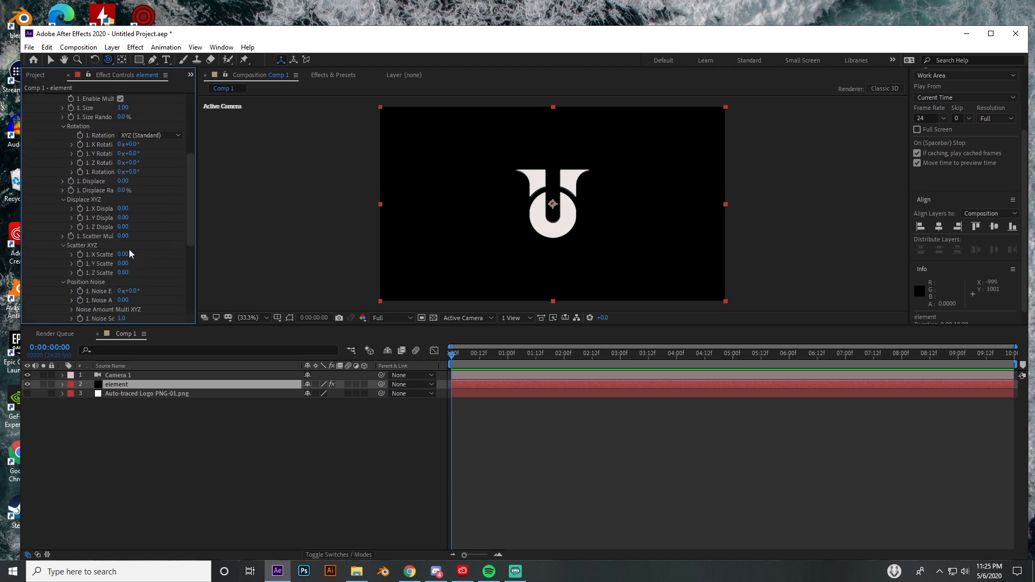
scroll(70, 207, up, 2)
click(44, 161)
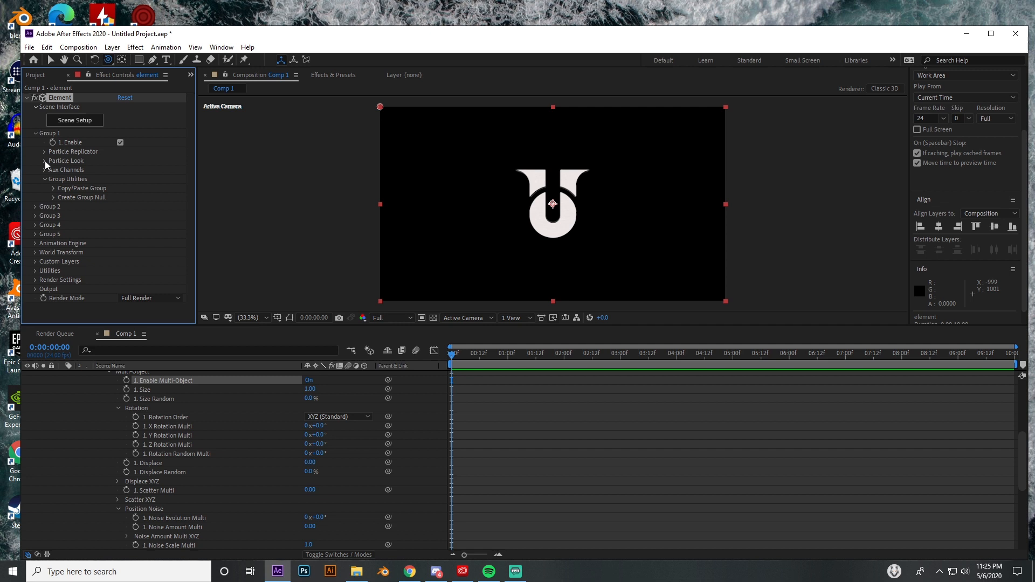
Enable Multi-Object in the Particle Look settings of Group 2 and collapse the group settings
click(35, 206)
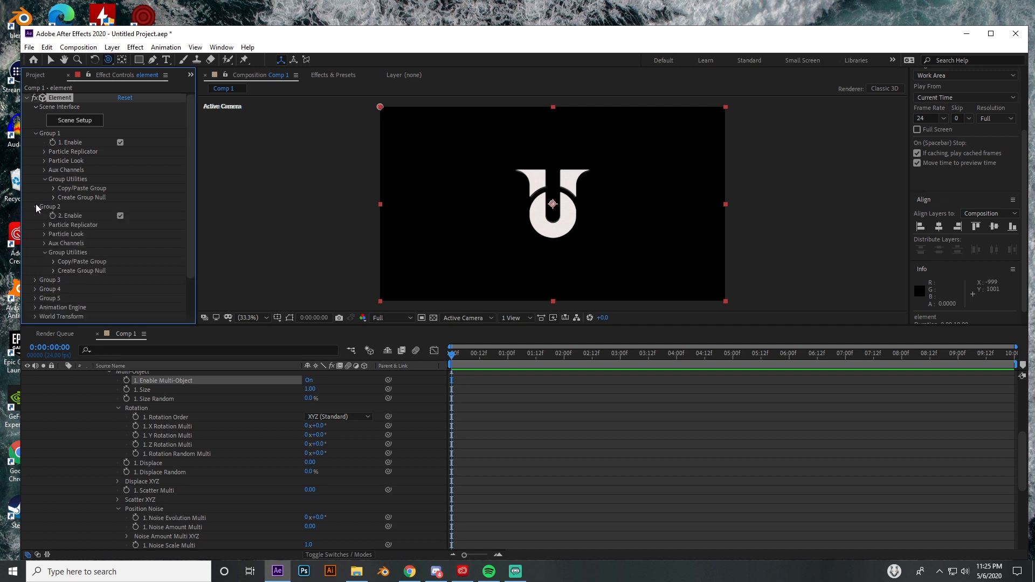
click(45, 234)
scroll(75, 253, down, 3)
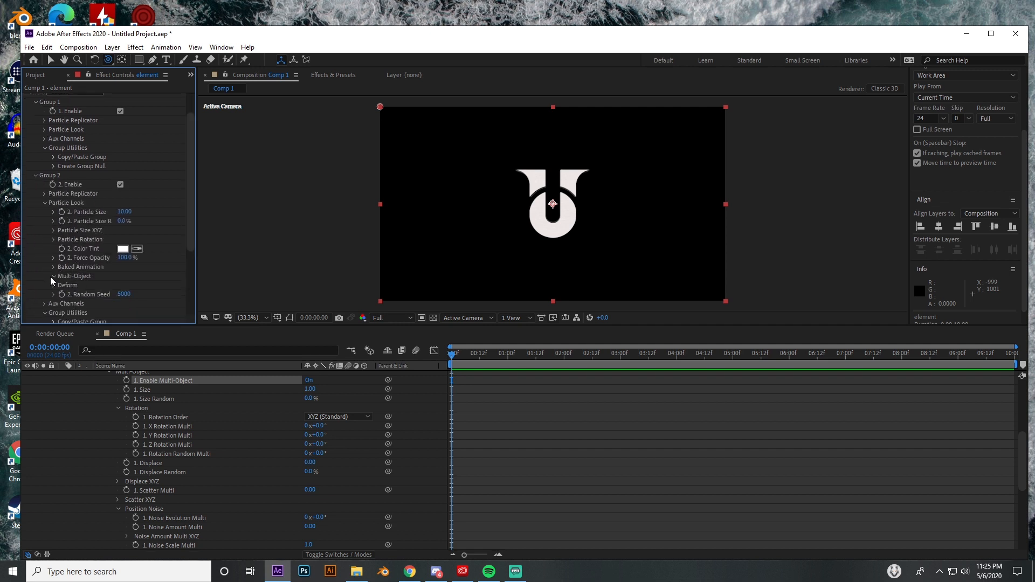
click(120, 285)
scroll(61, 211, down, 2)
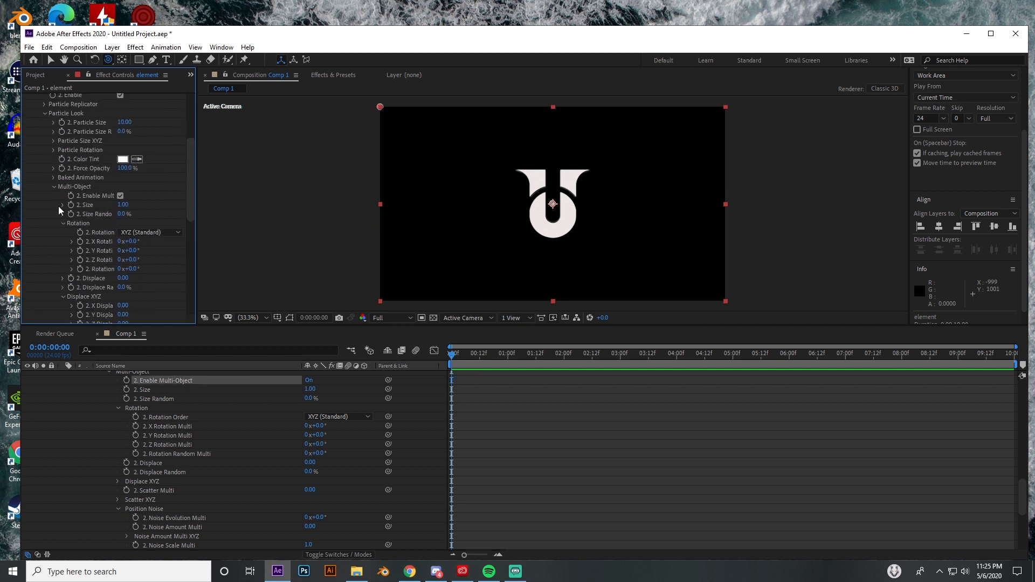
click(36, 159)
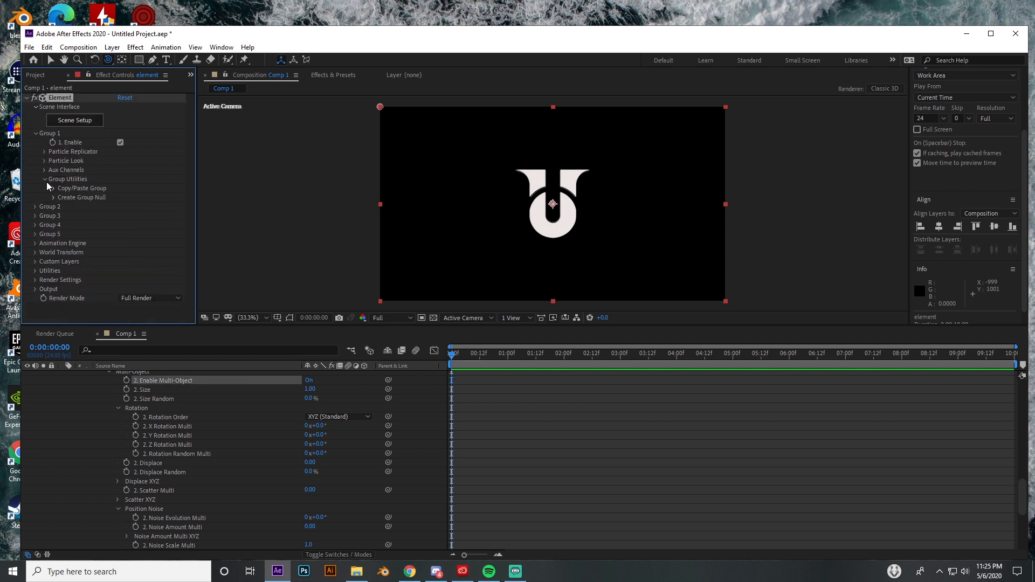
click(36, 134)
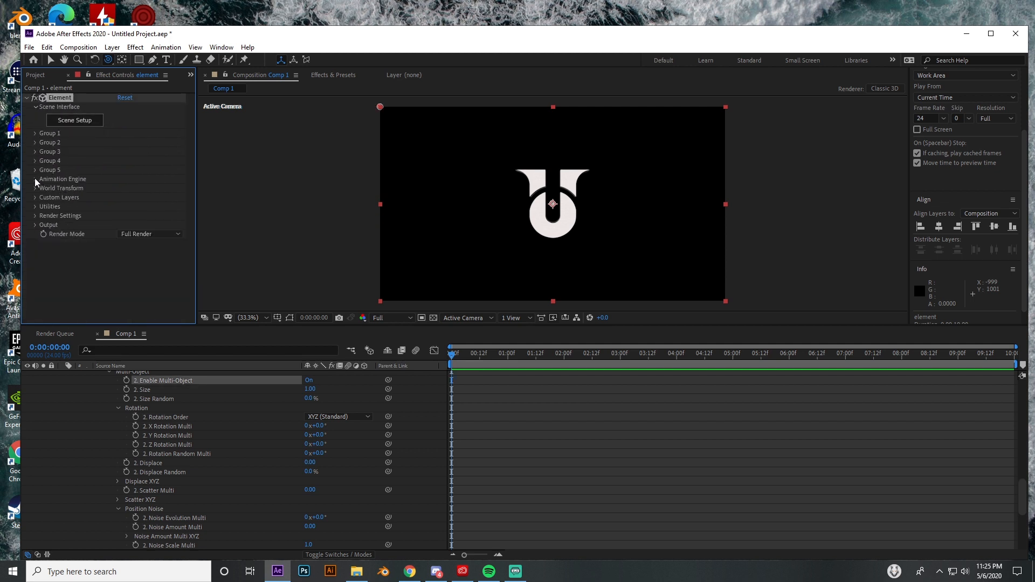
Enable the Animation Engine from Group 1 to Group 2 and set Group 1's Particle Size to 0
click(35, 179)
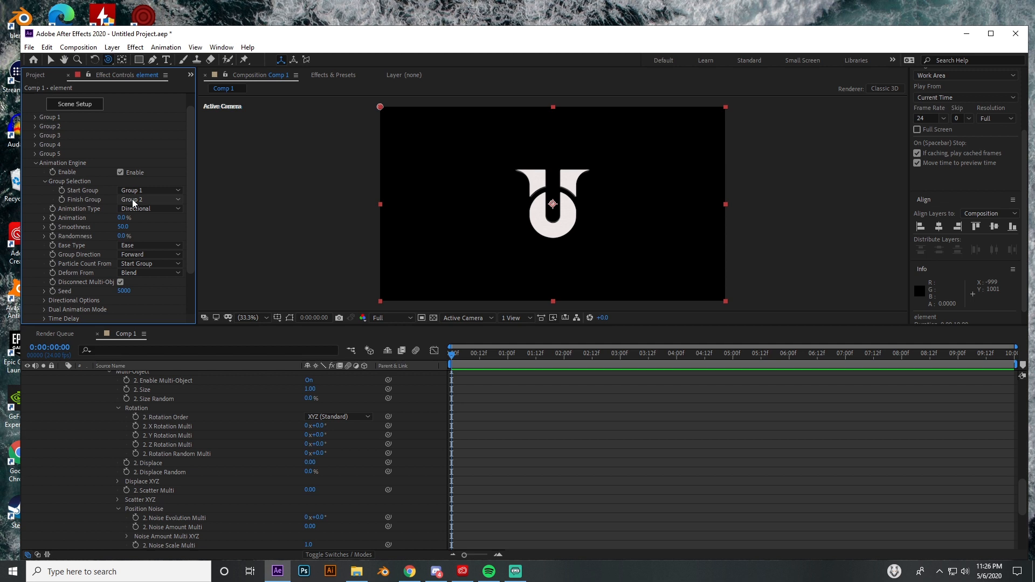
click(34, 117)
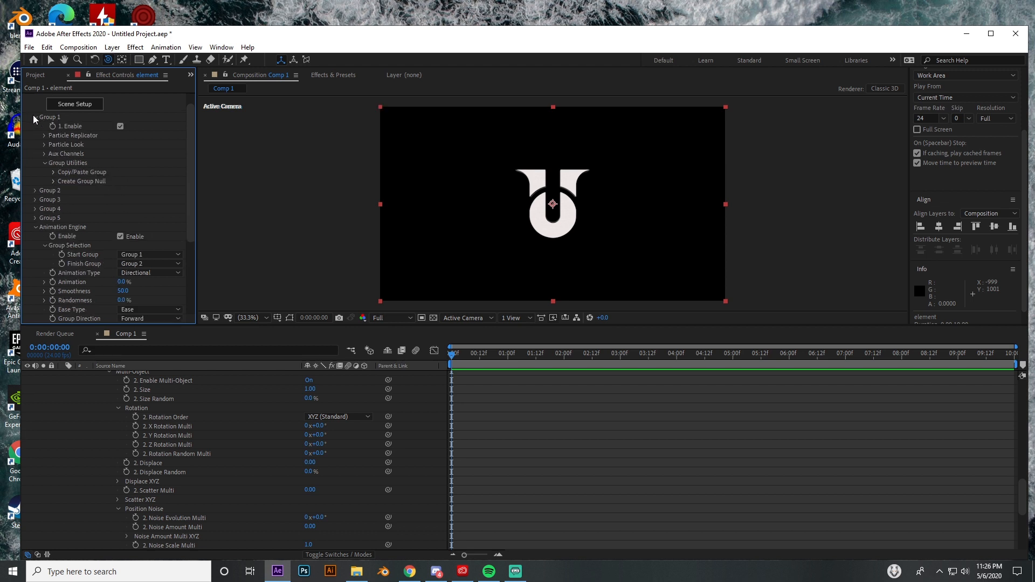
click(45, 145)
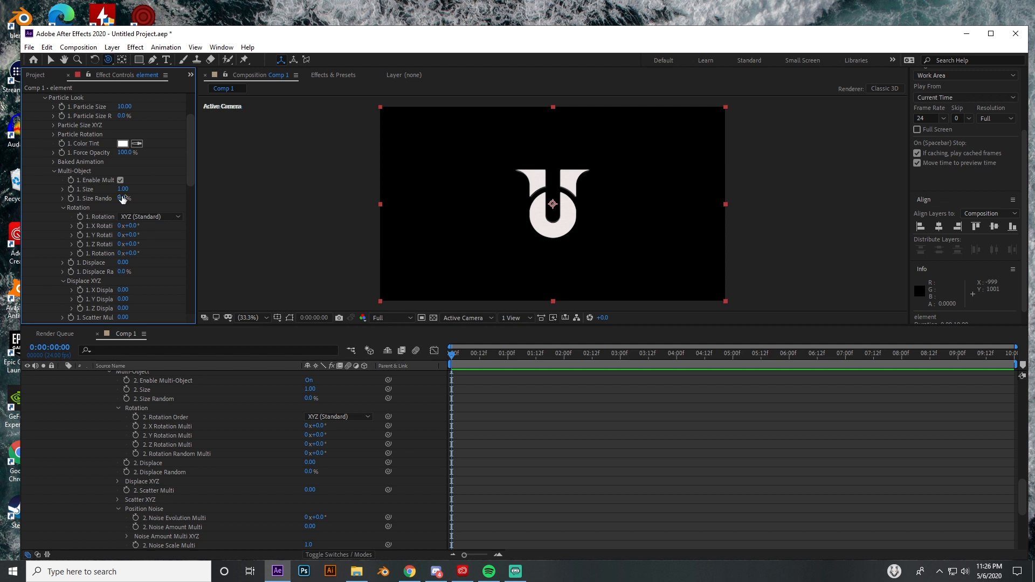
scroll(121, 199, up, 2)
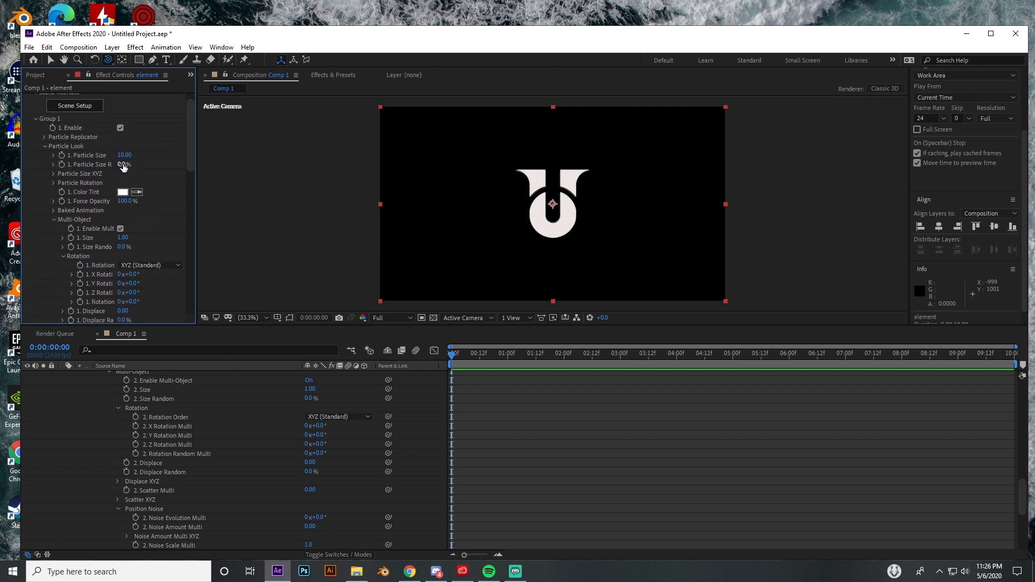
click(124, 155)
text(0)
key(Return)
Set the Animation Engine's Smoothness to 100 and raise its Animation percentage to test the transition
scroll(133, 232, down, 10)
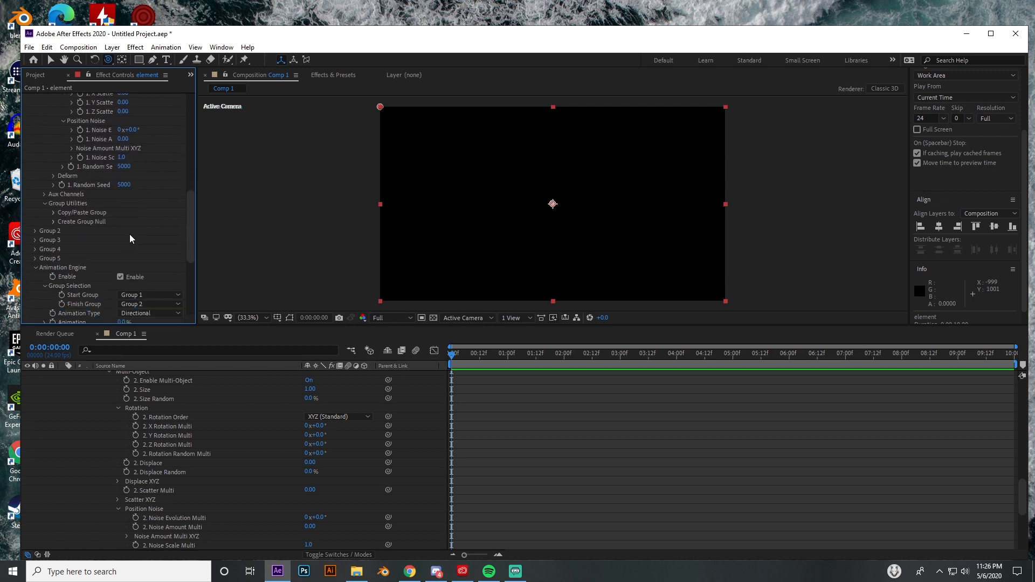
scroll(119, 254, down, 3)
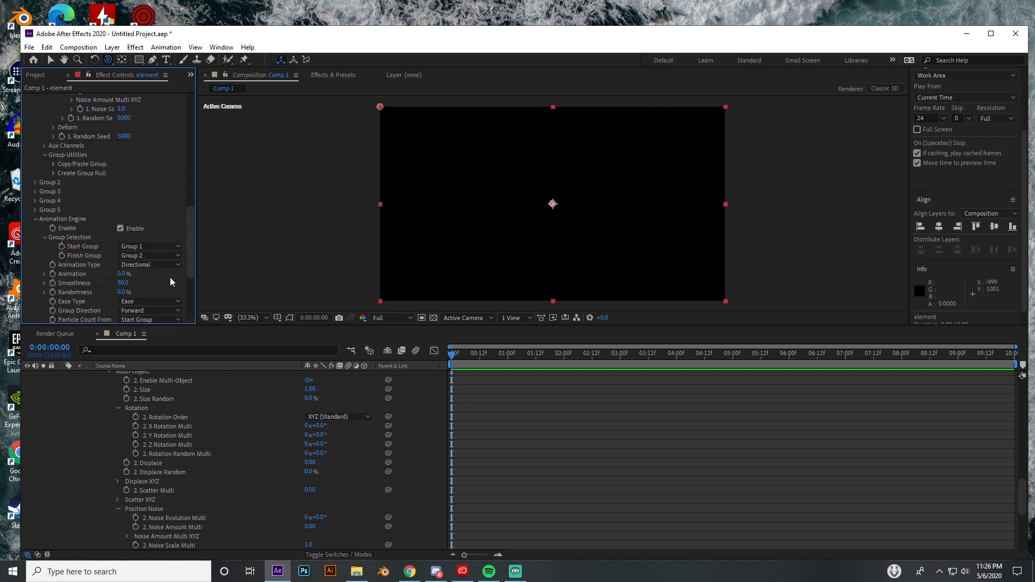
drag(123, 283, 259, 291)
drag(121, 274, 273, 272)
Set Group 1's Multi-Object Rotation Random to 1x+0.0°
scroll(142, 227, up, 3)
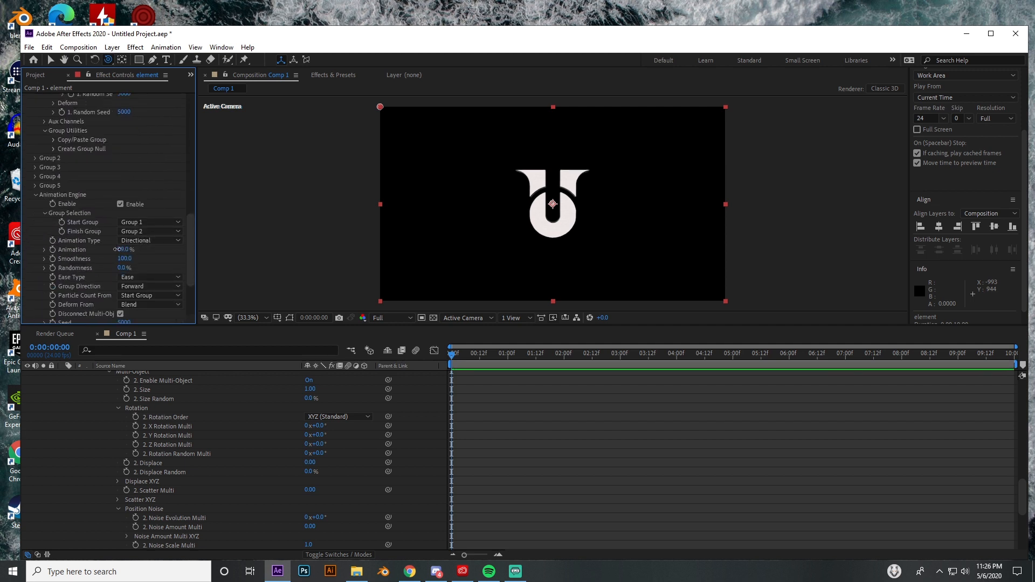
scroll(144, 210, up, 3)
scroll(144, 210, up, 10)
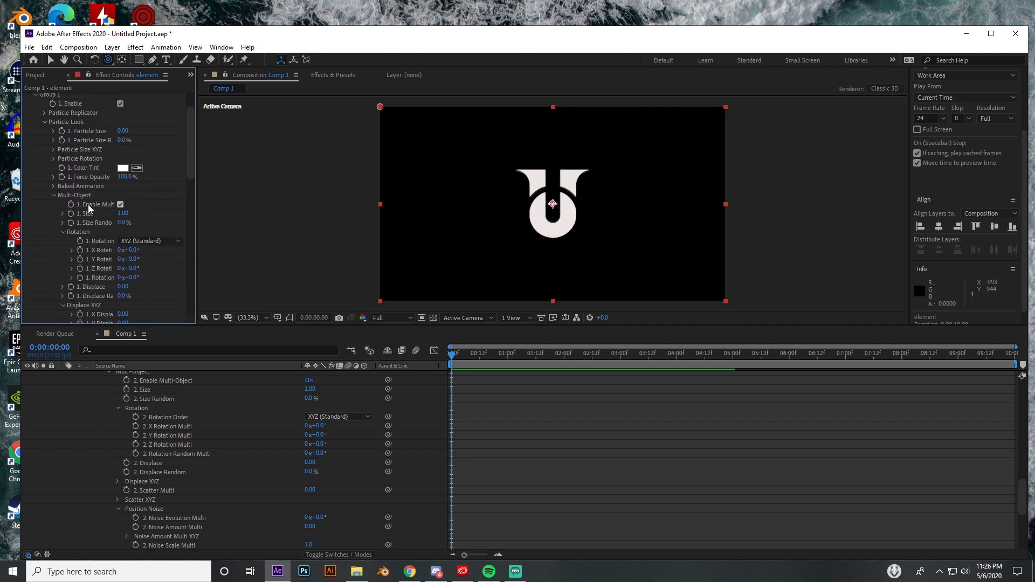
scroll(115, 253, down, 3)
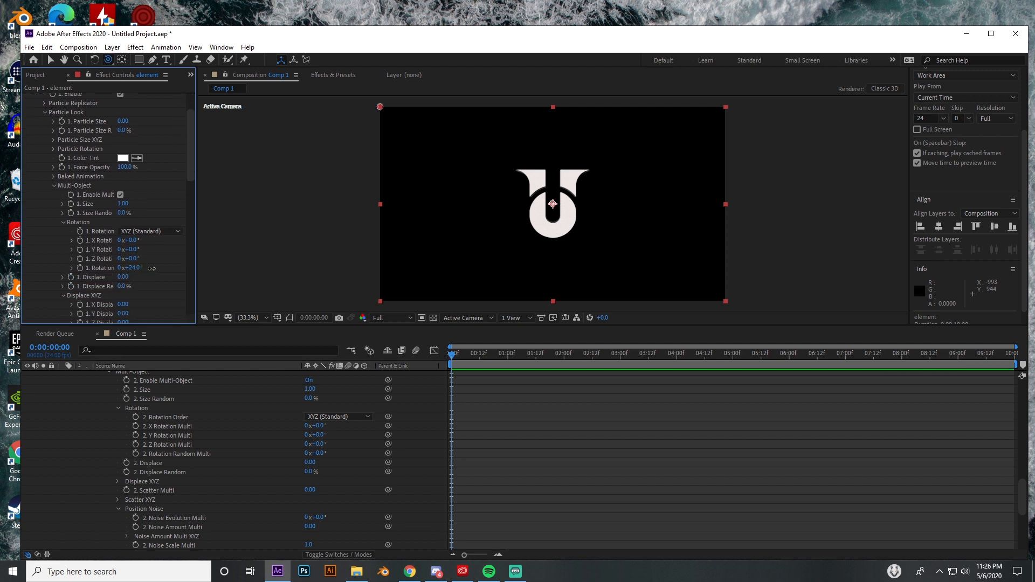
drag(152, 268, 174, 268)
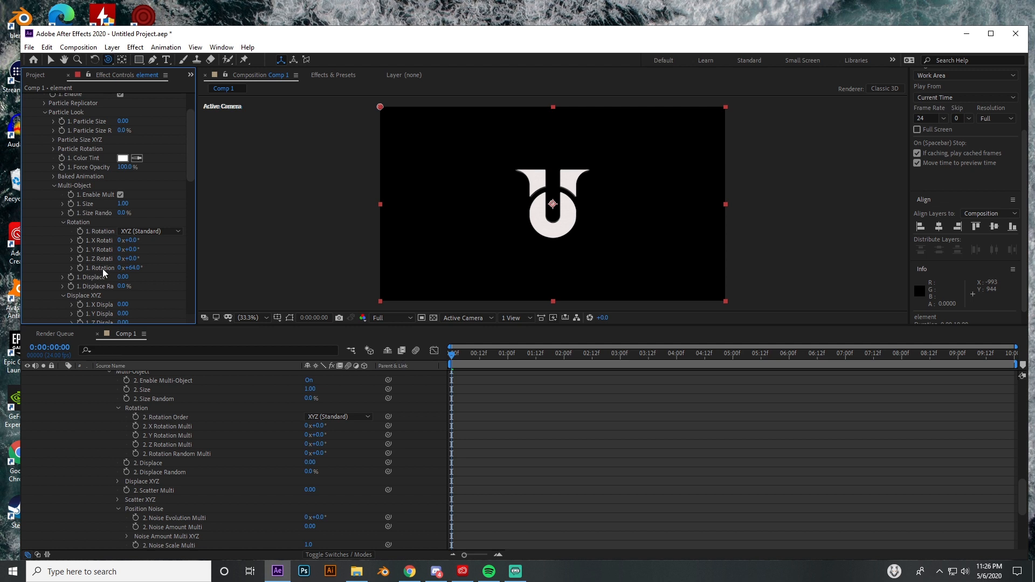
drag(132, 267, 146, 267)
drag(133, 268, 171, 270)
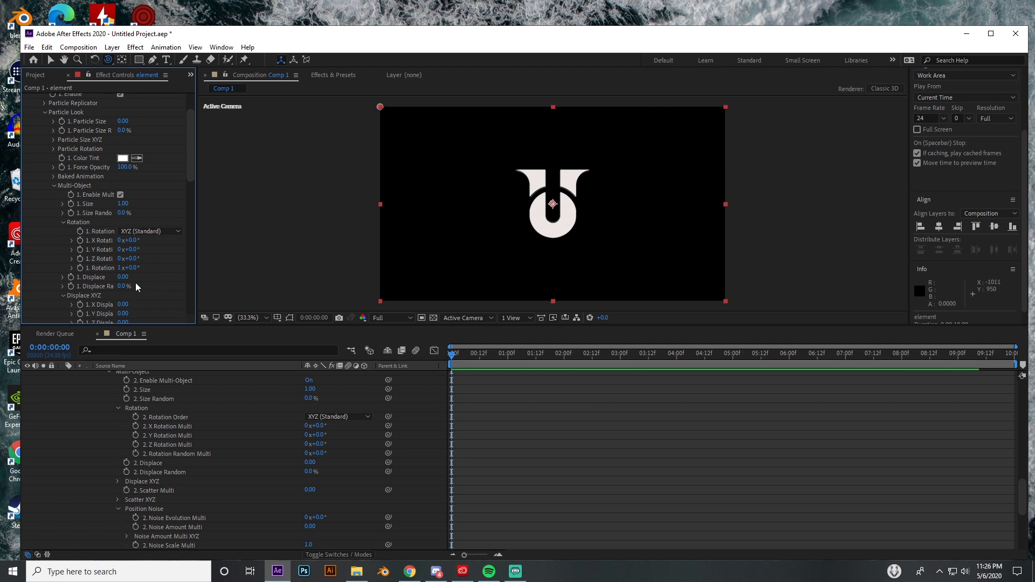
Set Group 1's Multi-Object Displace to about 1.17 and lower the Animation Engine's Animation to about 95%
drag(123, 277, 186, 274)
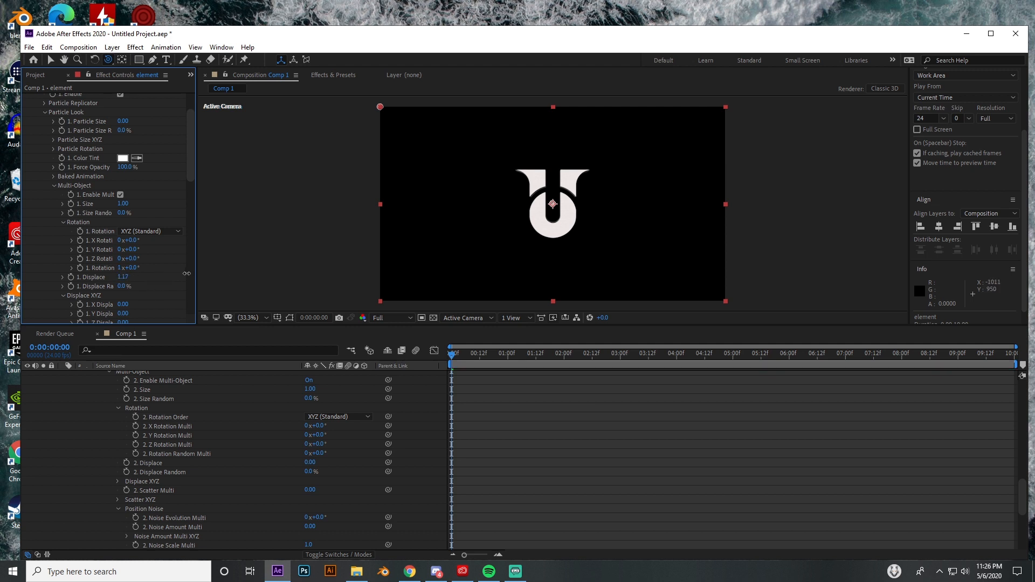
scroll(124, 299, down, 15)
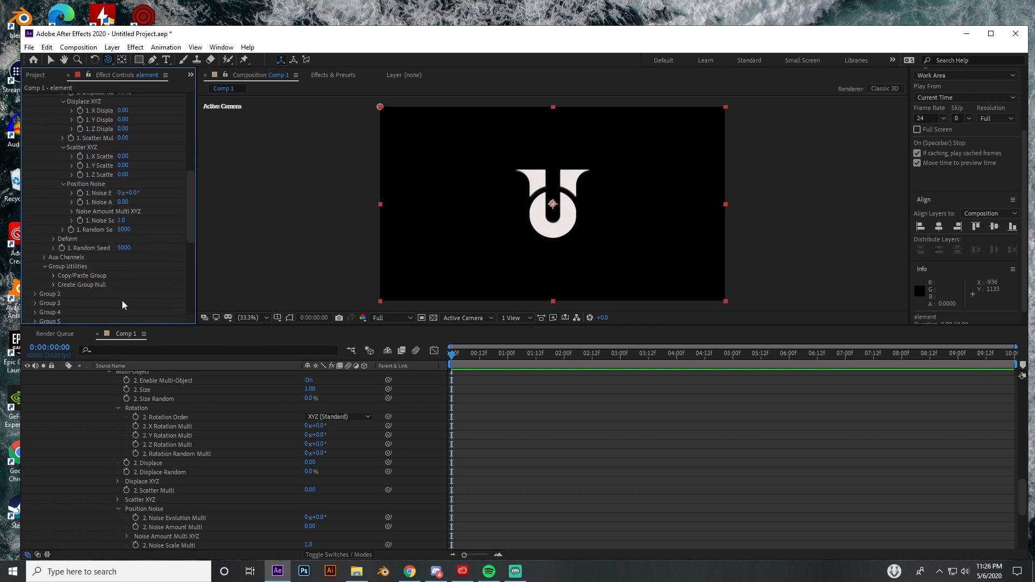
mouse_move(125, 264)
mouse_down()
mouse_move(85, 266)
mouse_move(107, 271)
mouse_up()
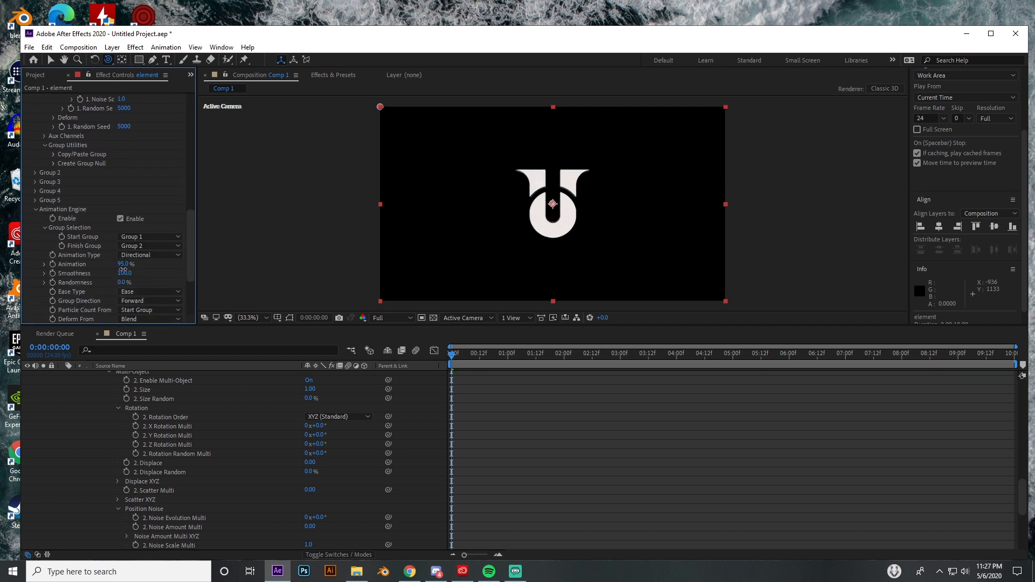
Raise Group 1's Multi-Object Displace to about 4.32 so the logo pieces spread farther apart
scroll(121, 264, up, 12)
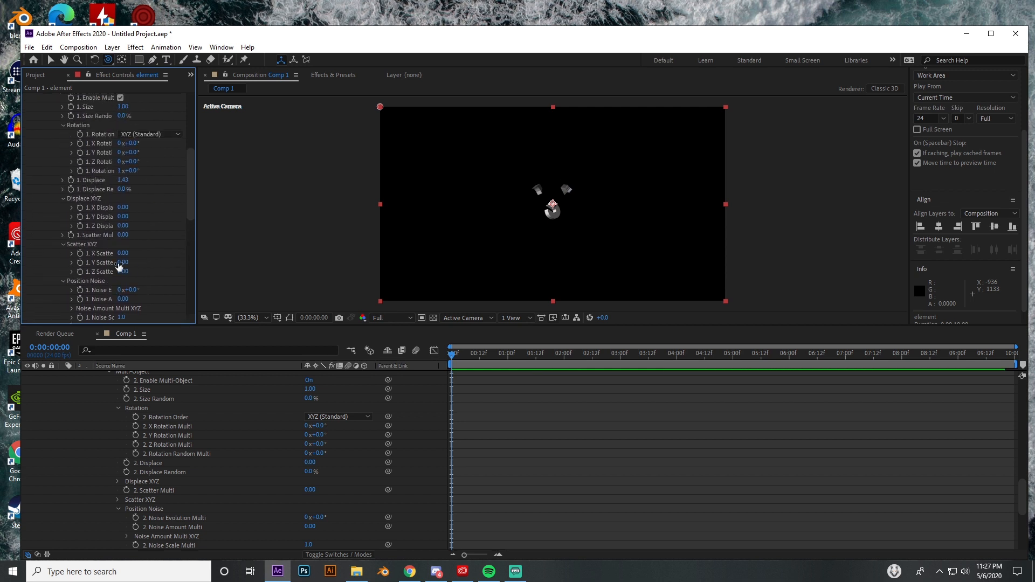
drag(122, 228, 312, 225)
scroll(145, 277, down, 10)
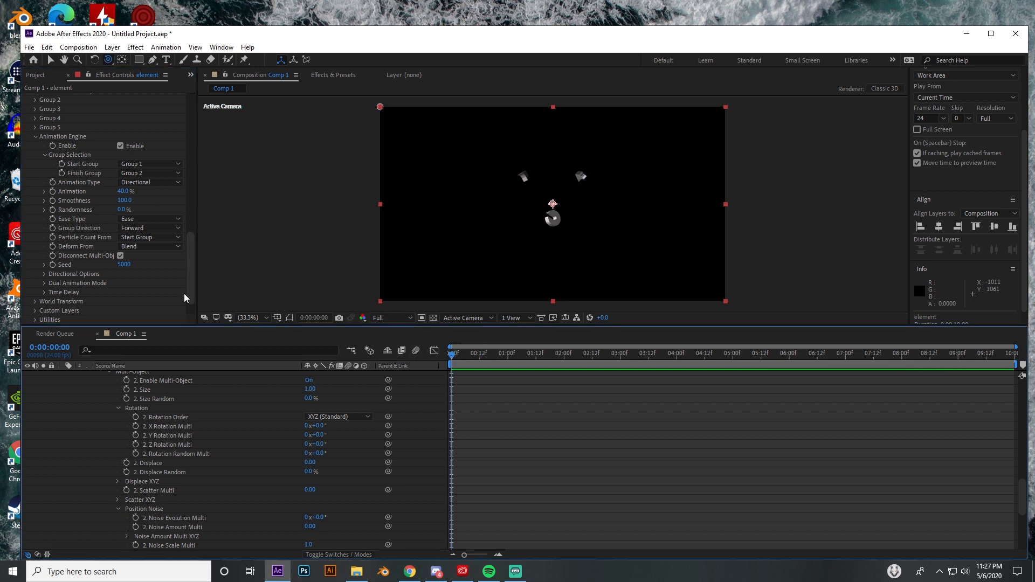
Scrub the Animation Engine's Animation up to about 98% and orbit the camera to inspect the logo from the side
scroll(172, 295, down, 1)
scroll(165, 294, up, 1)
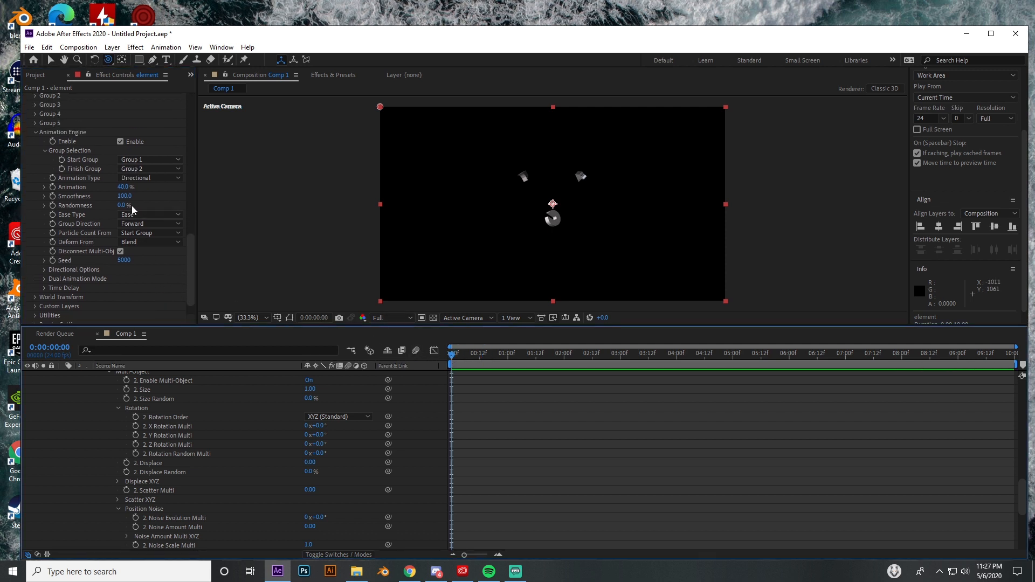
drag(125, 187, 115, 188)
drag(117, 187, 171, 189)
scroll(146, 264, down, 10)
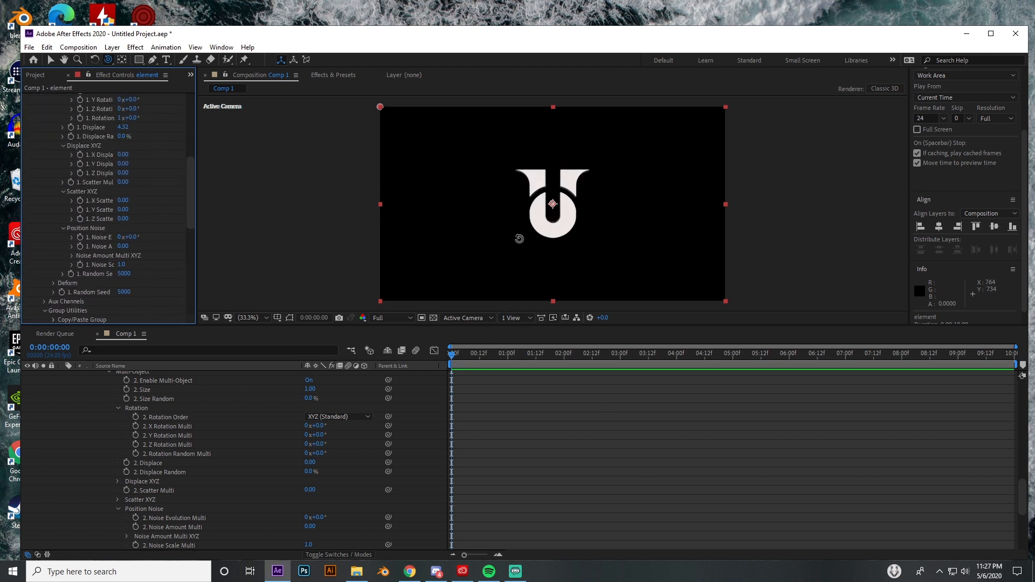
drag(519, 238, 583, 237)
scroll(170, 253, down, 5)
scroll(169, 253, down, 3)
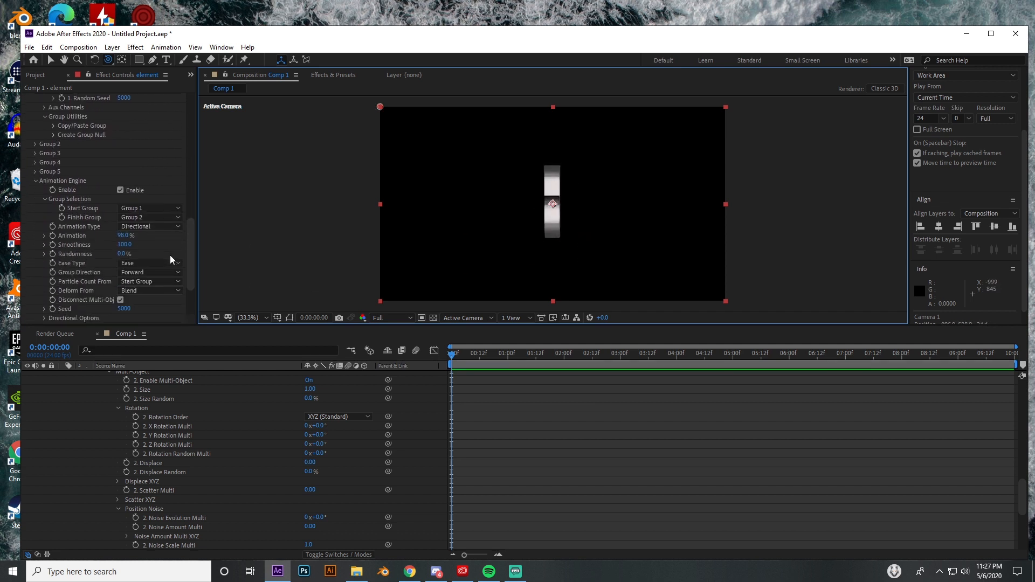
mouse_move(123, 235)
mouse_down()
mouse_move(93, 236)
mouse_move(125, 235)
mouse_up()
Try Group 1's Particle Replicator Position Z at -690 and at 1040, with the Animation Engine's Animation lowered to about 46%
scroll(142, 242, up, 12)
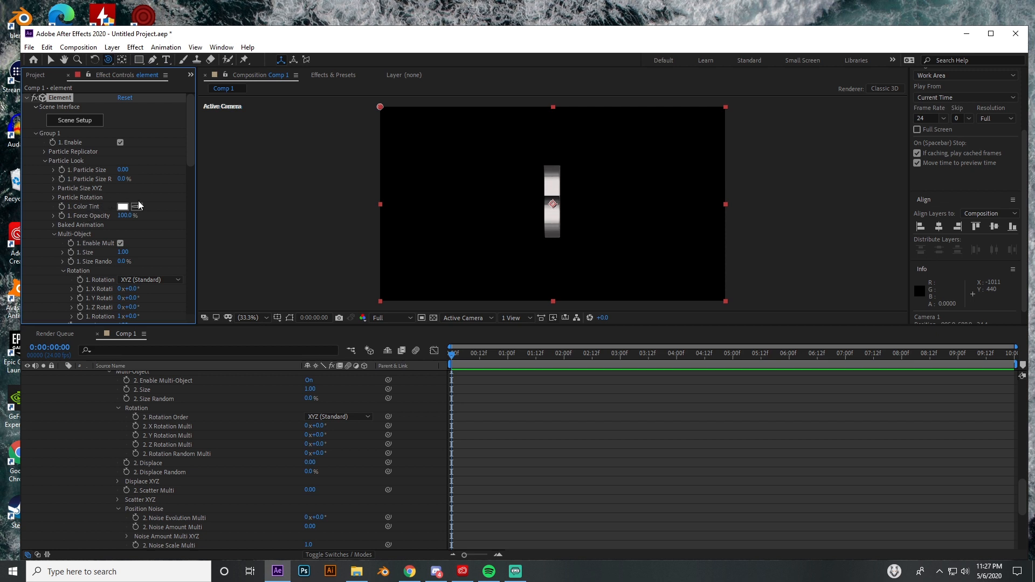
click(45, 160)
click(43, 151)
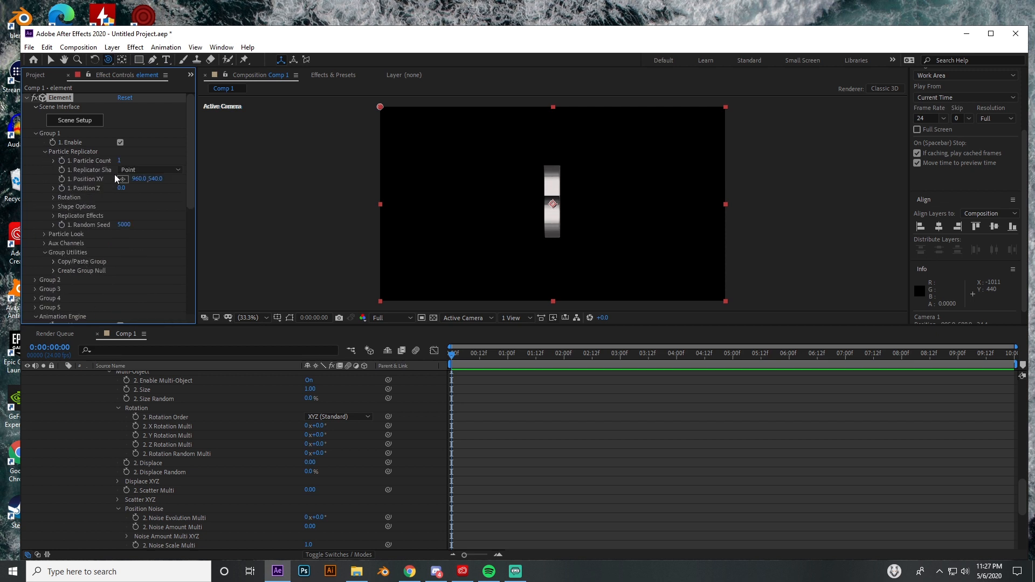
drag(121, 192, 91, 191)
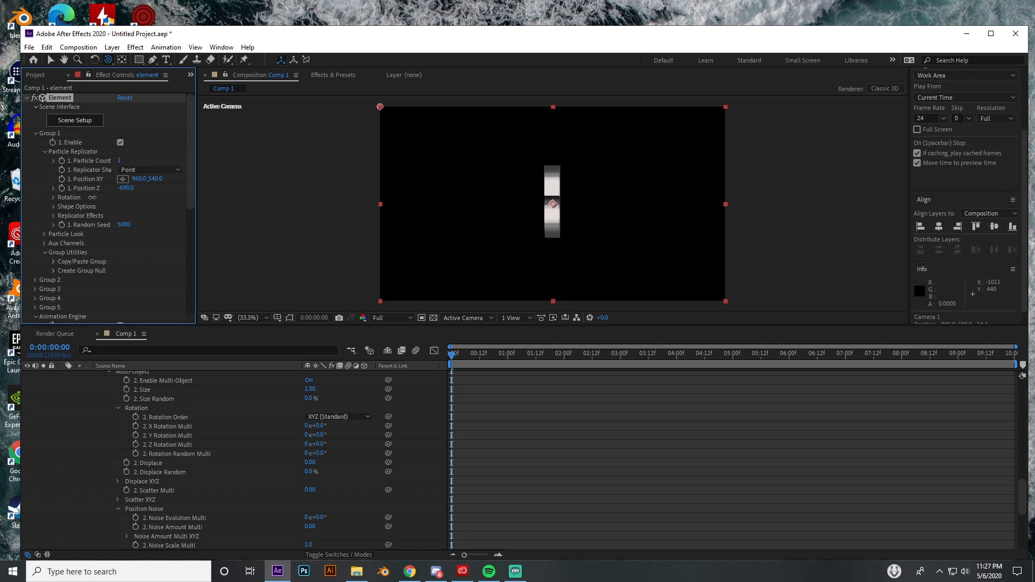
drag(93, 198, 149, 198)
scroll(136, 251, down, 4)
drag(126, 274, 95, 274)
scroll(146, 196, up, 4)
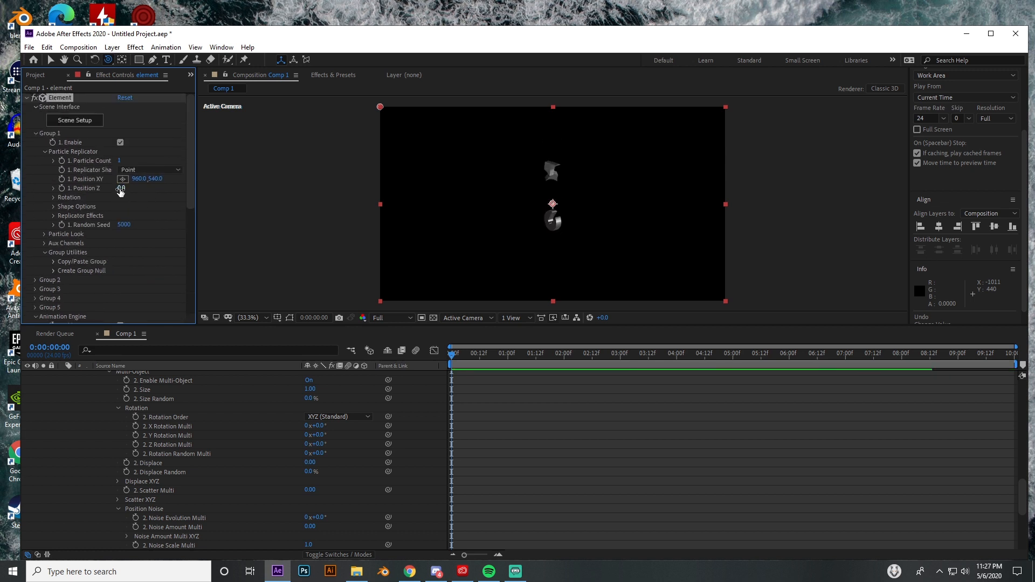
drag(121, 188, 182, 195)
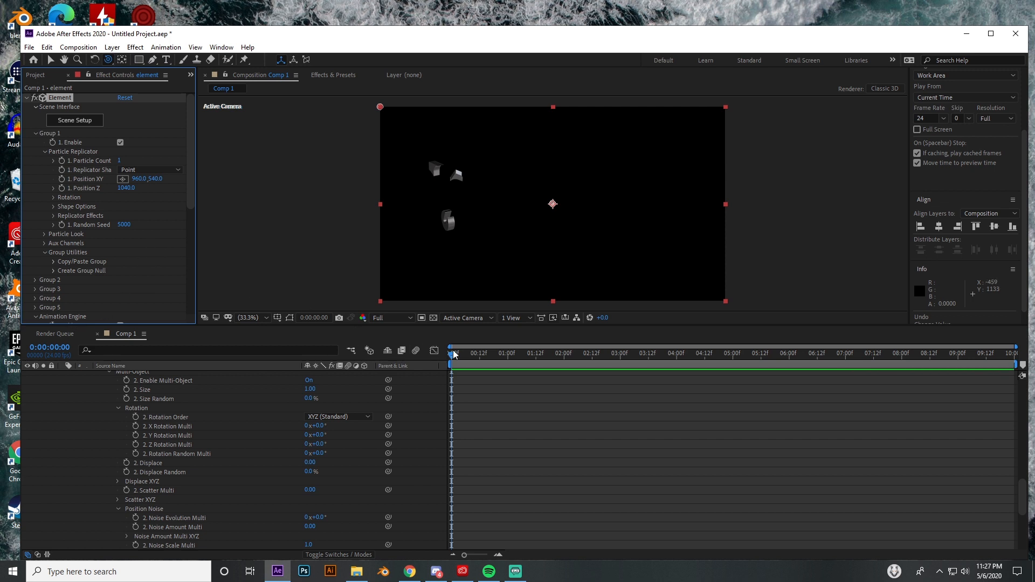
Scrub the timeline and the Animation percentage to preview the pieces moving in from the Position Z offset
click(488, 356)
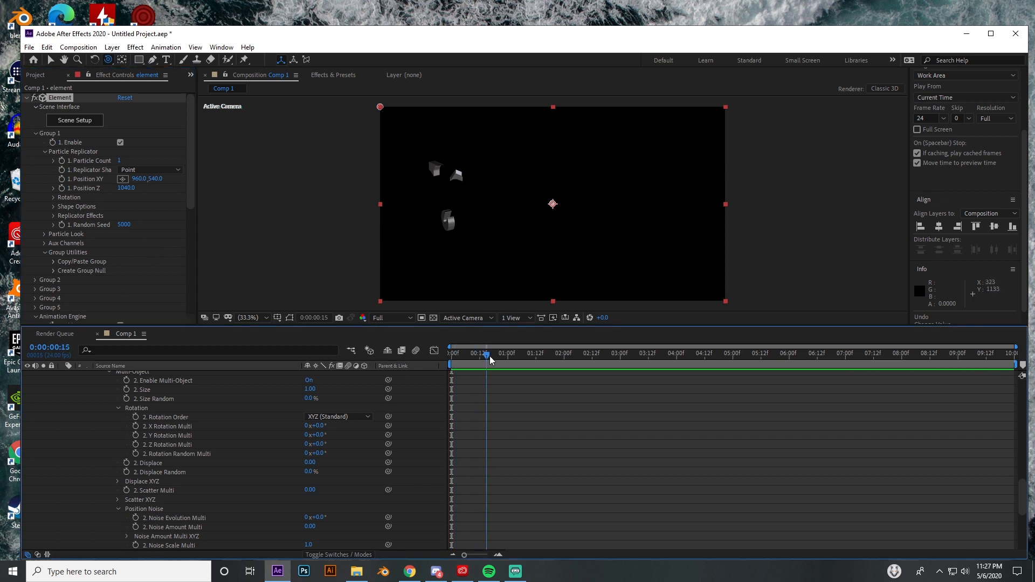
drag(491, 360, 447, 359)
scroll(129, 200, down, 6)
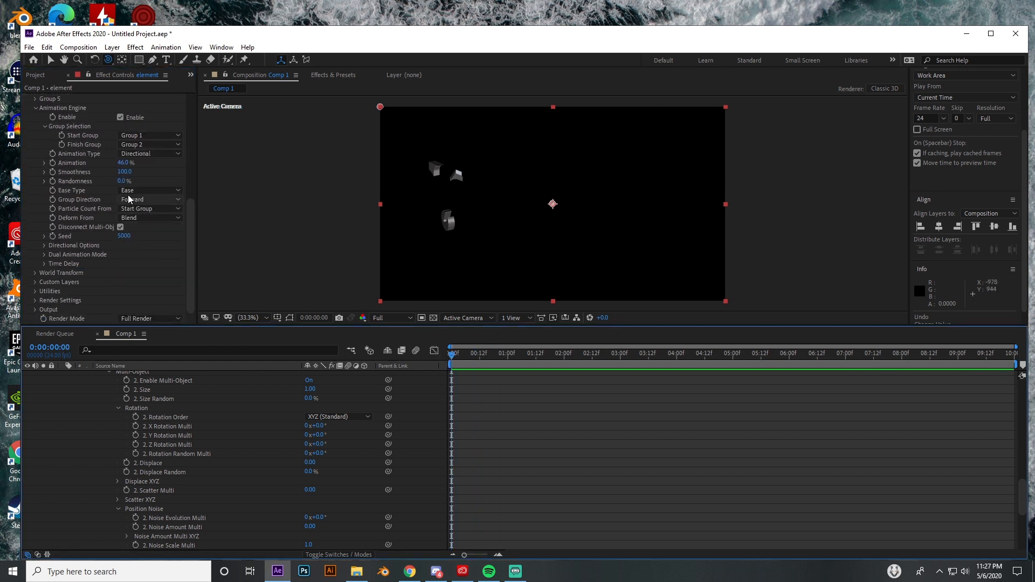
drag(124, 162, 151, 170)
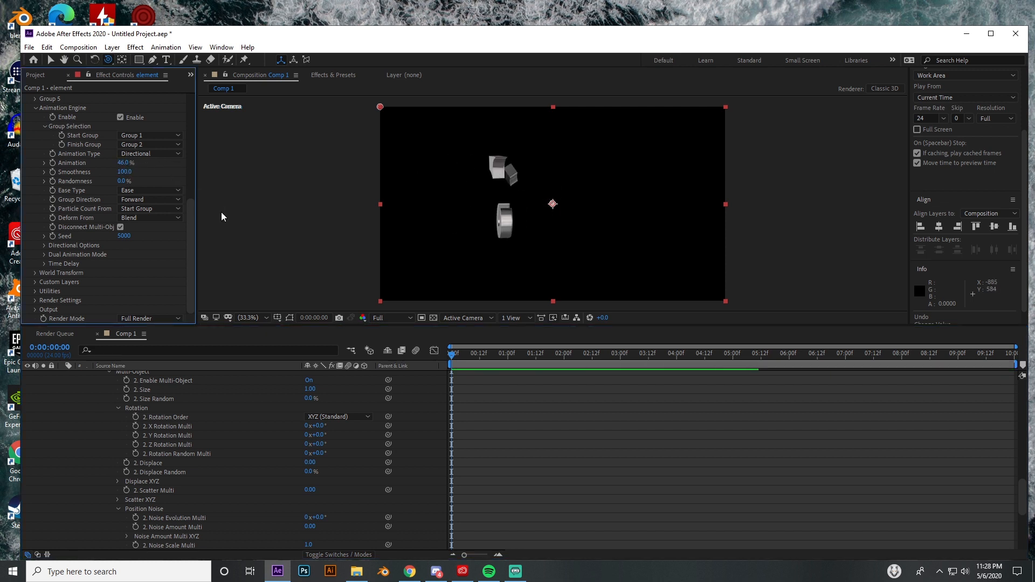
Orbit the camera back to a slightly angled front view and set the Animation Engine's Animation to 100%
click(108, 59)
drag(507, 194, 436, 193)
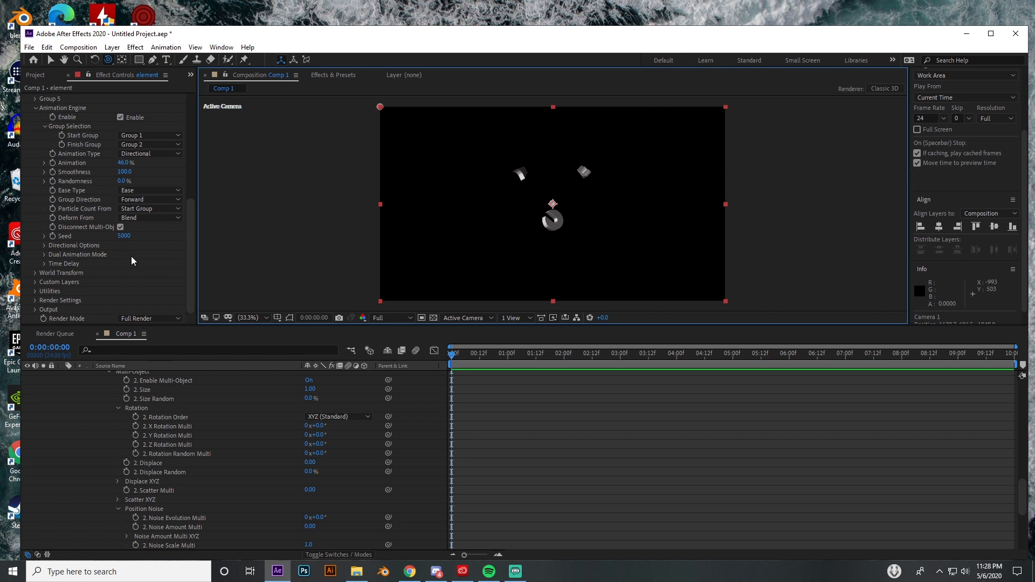
drag(123, 164, 198, 171)
mouse_move(414, 214)
mouse_down()
mouse_move(432, 229)
mouse_move(446, 219)
mouse_move(421, 218)
mouse_move(410, 236)
mouse_move(453, 199)
mouse_move(419, 212)
mouse_up()
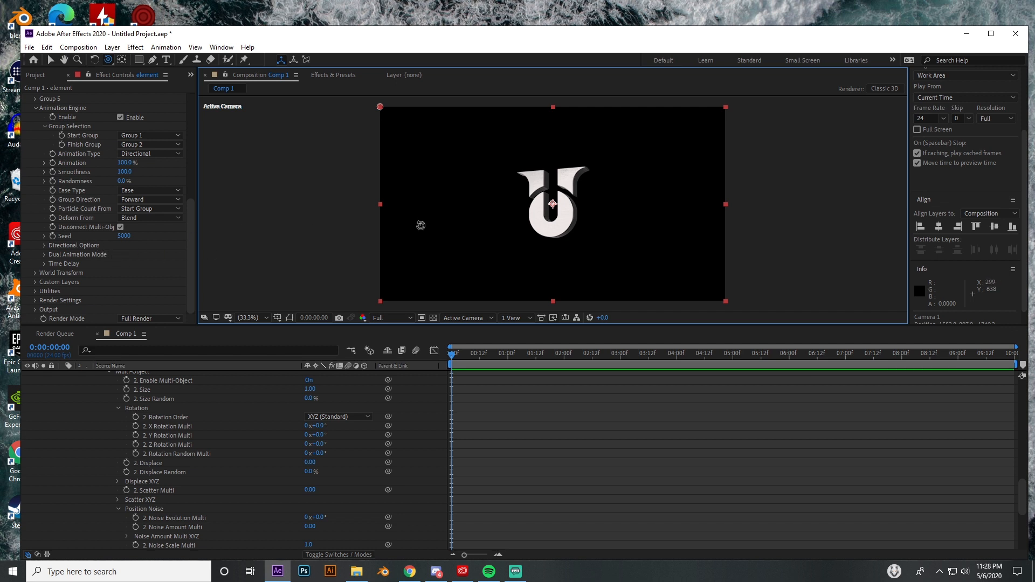
Keep Element's Motion Blur render setting on Comp Settings and enable motion blur for the composition
click(35, 300)
scroll(162, 283, down, 4)
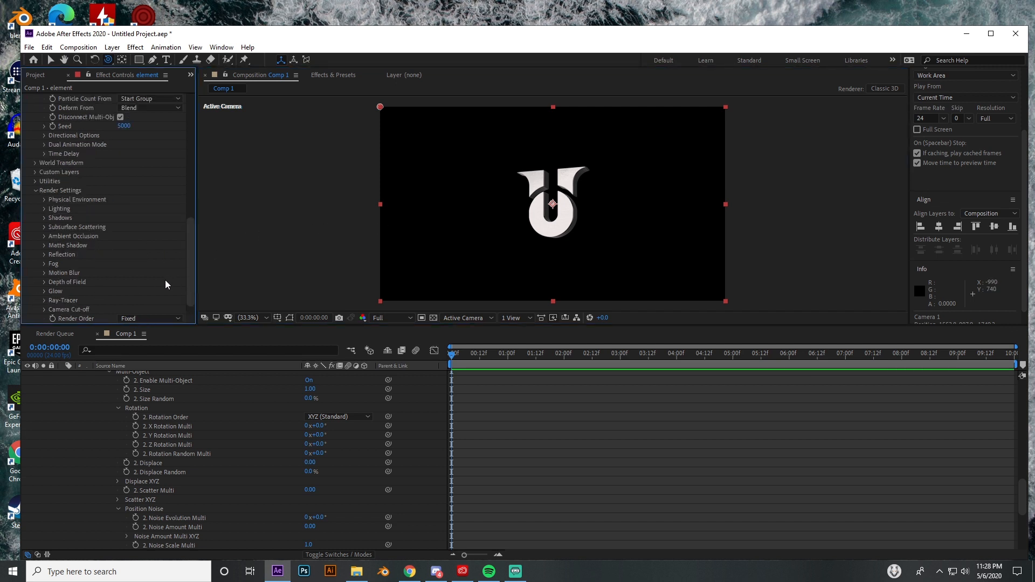
click(44, 273)
click(45, 273)
click(44, 274)
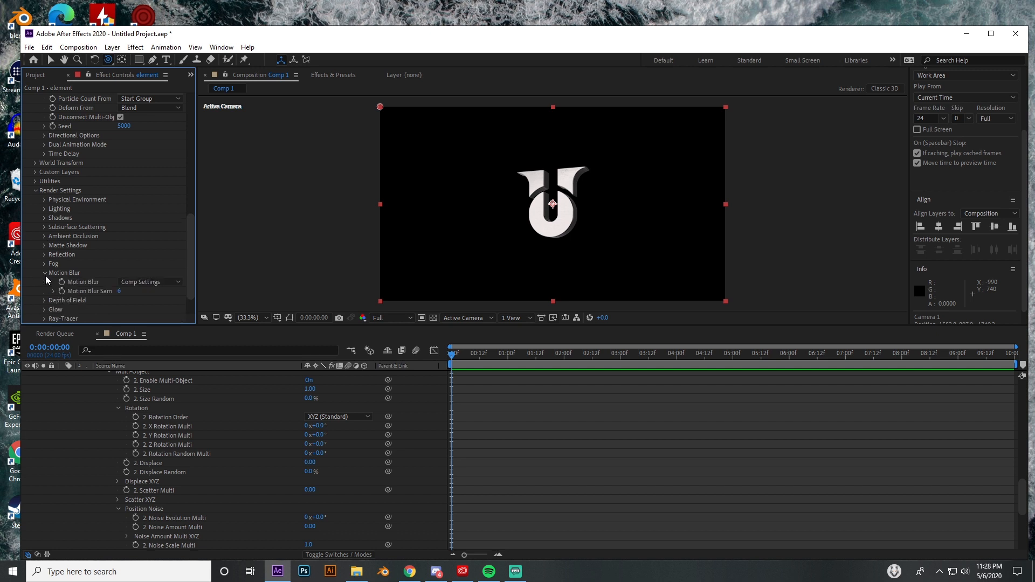
click(148, 282)
click(143, 283)
click(416, 351)
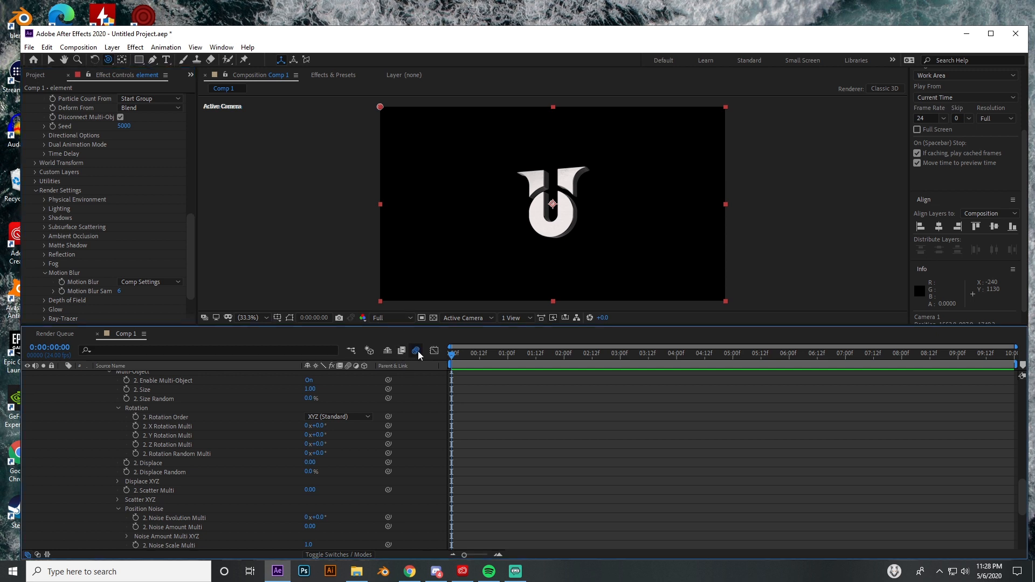
Collapse the element layer's properties and enable motion blur on that layer
scroll(253, 399, up, 10)
scroll(258, 408, up, 3)
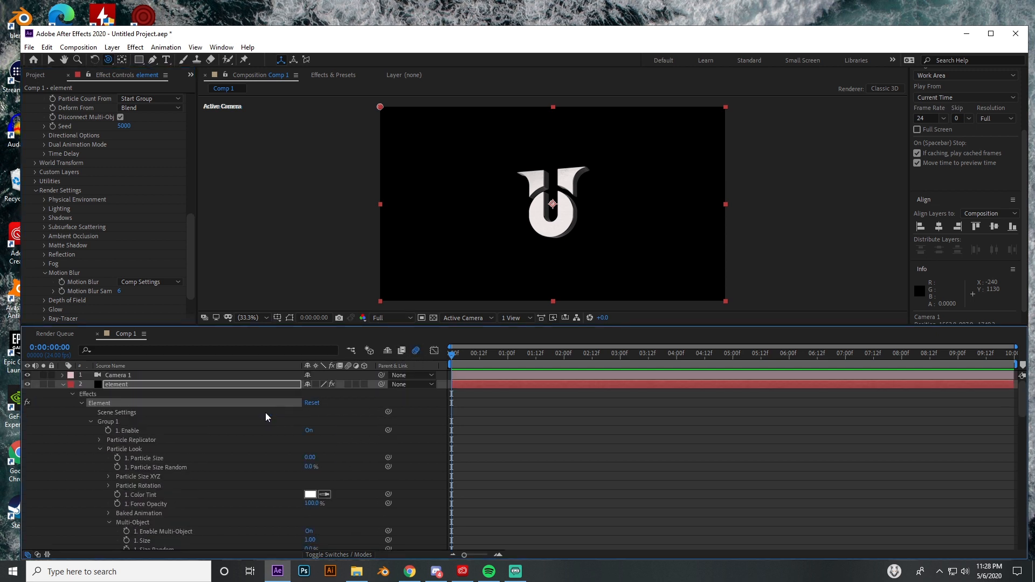
click(69, 384)
click(62, 384)
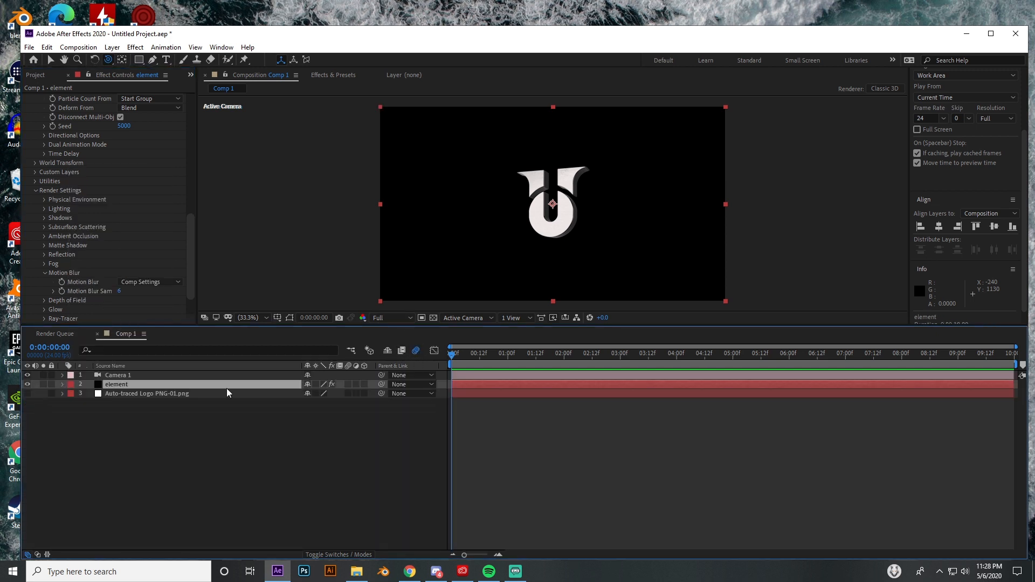
click(348, 384)
Check the Shutter Angle and Samples Per Frame in the composition's advanced settings, leaving them unaltered
click(90, 48)
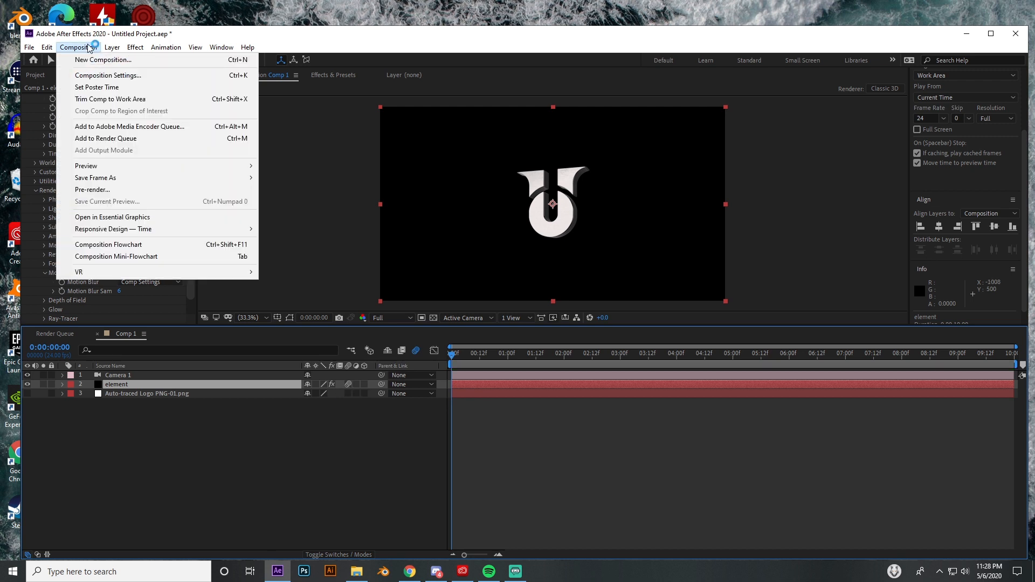
click(108, 75)
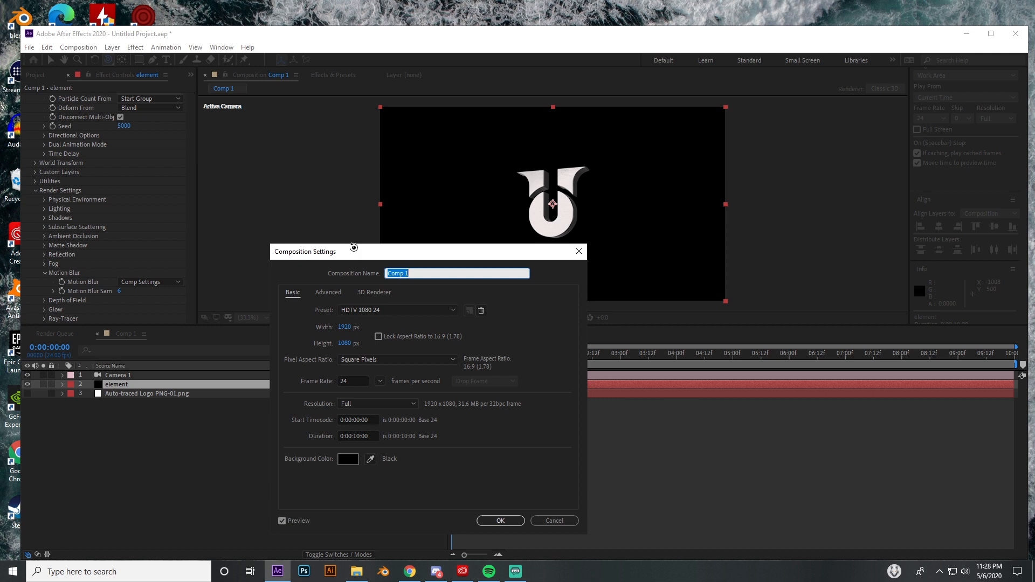
click(327, 293)
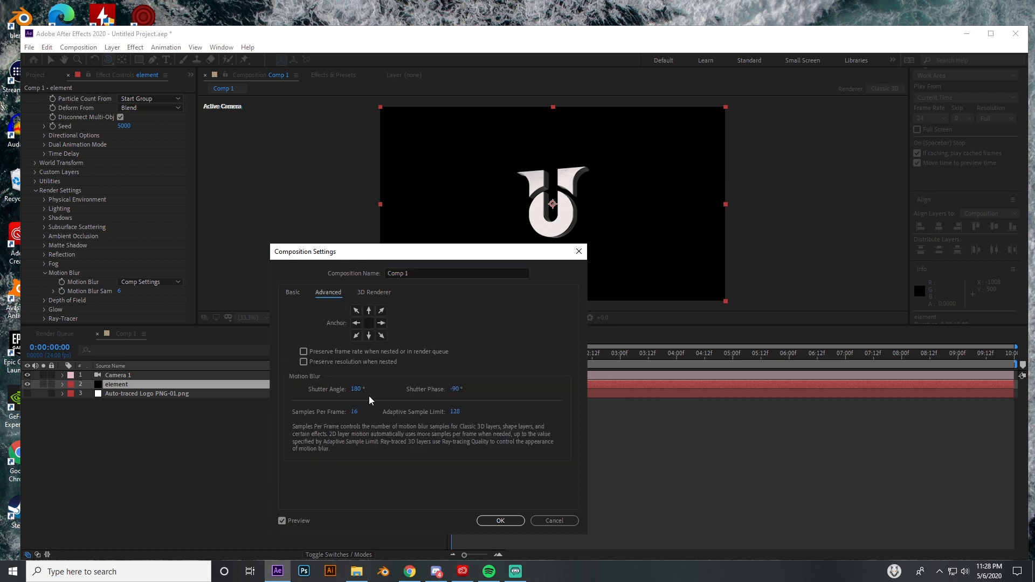
click(549, 520)
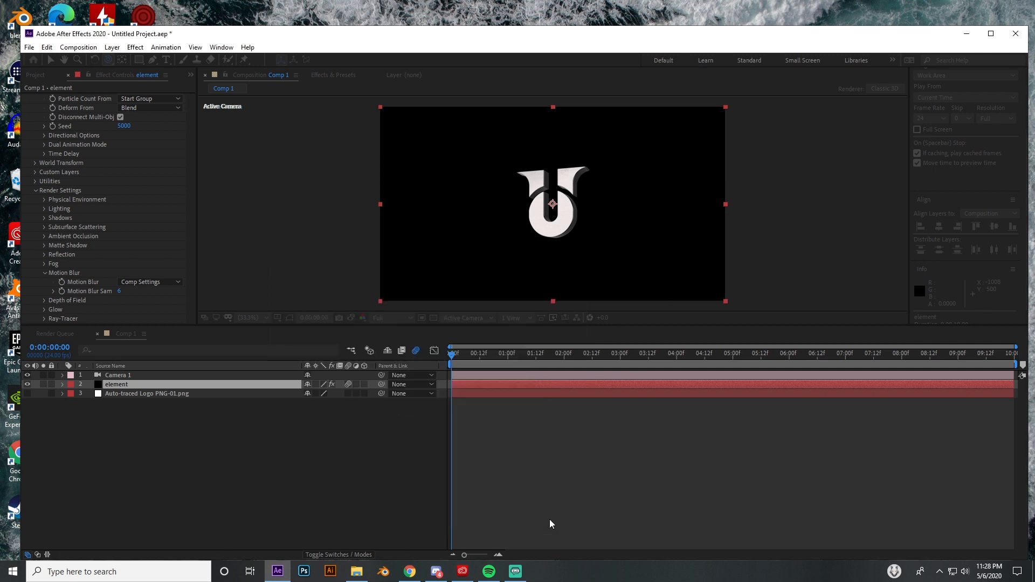
Keyframe the Animation Engine's Animation at 0% at 0:00:00:03
drag(464, 362, 458, 355)
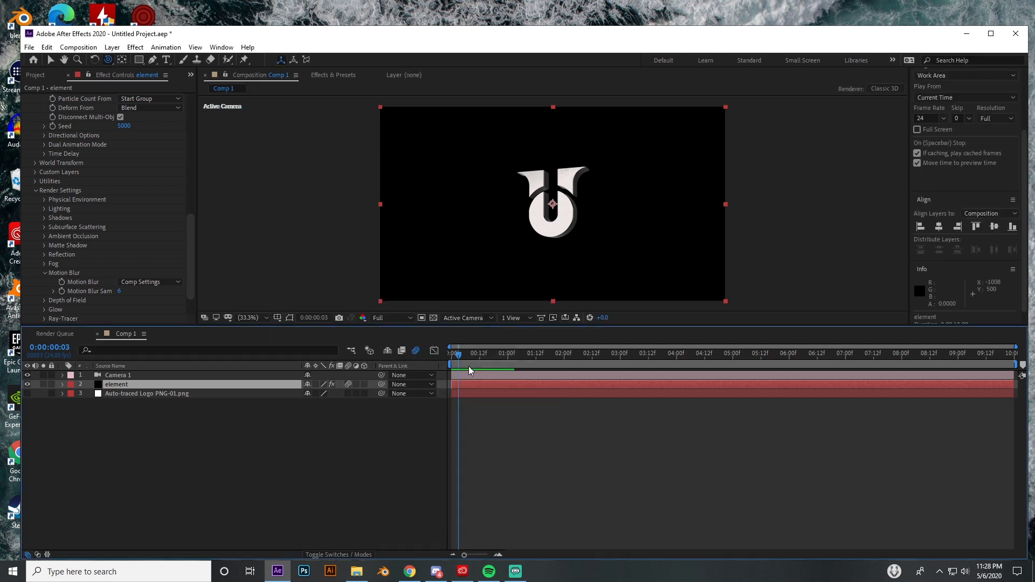
scroll(82, 221, up, 3)
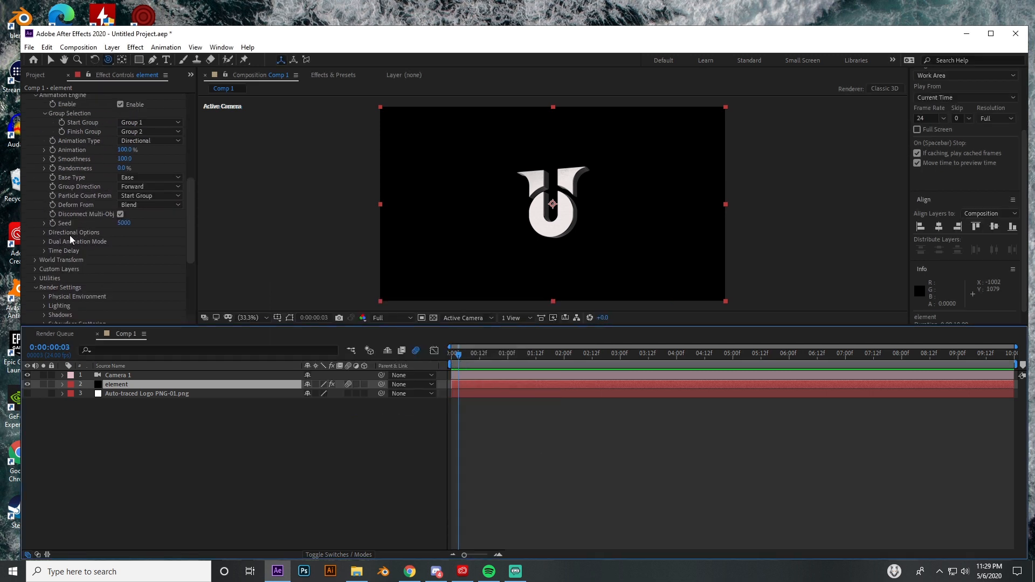
scroll(69, 235, down, 1)
scroll(88, 268, up, 5)
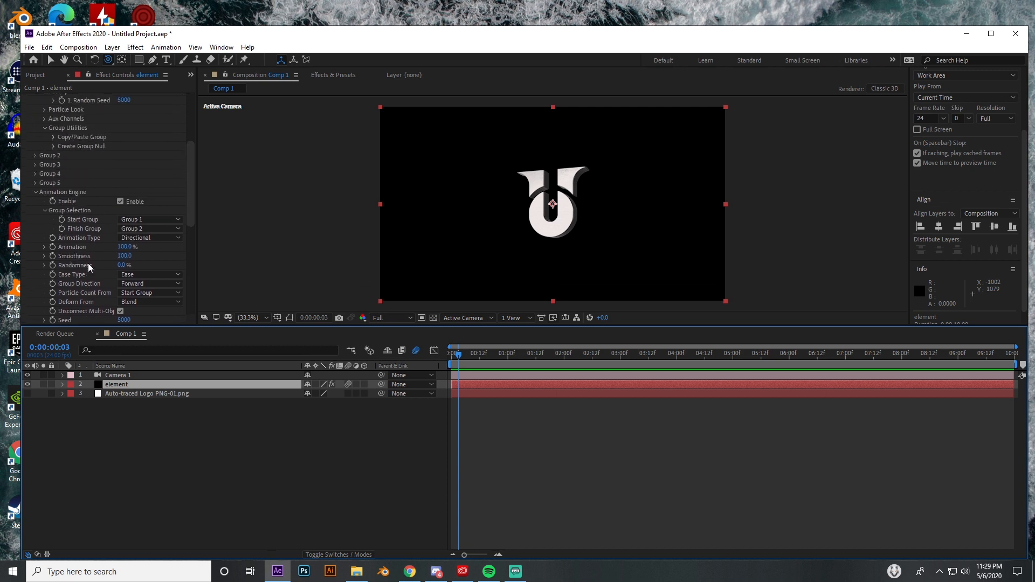
click(53, 247)
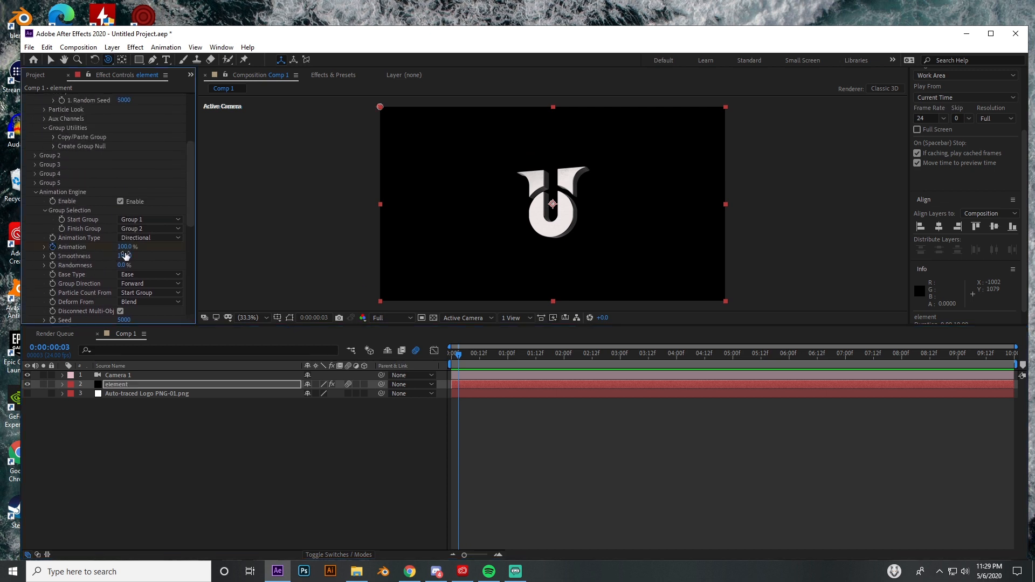
drag(124, 247, 53, 247)
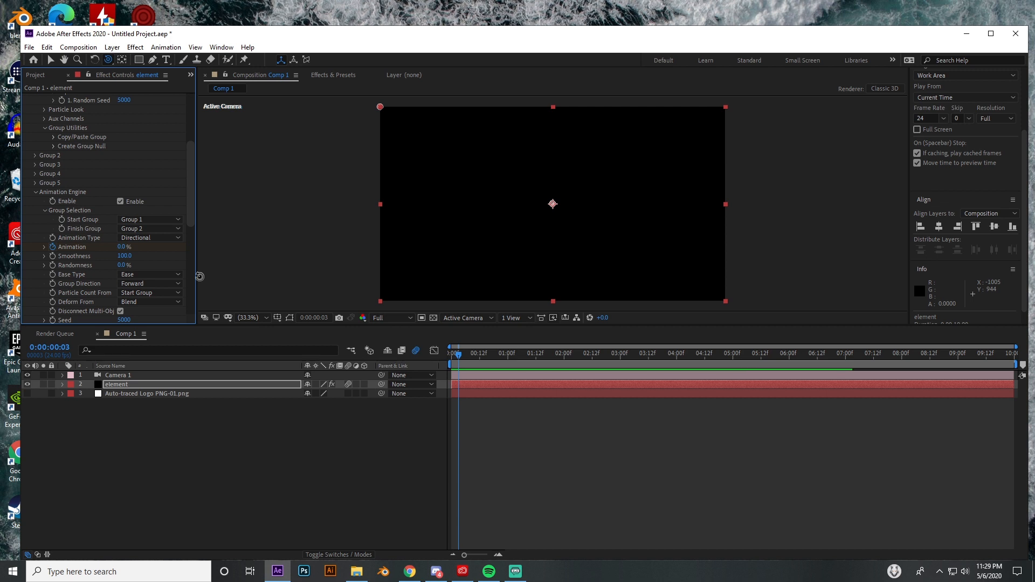
Reveal the element layer's keyframes and set Animation to 100% at 0:00:01:21
key(u)
click(546, 354)
drag(549, 354, 557, 354)
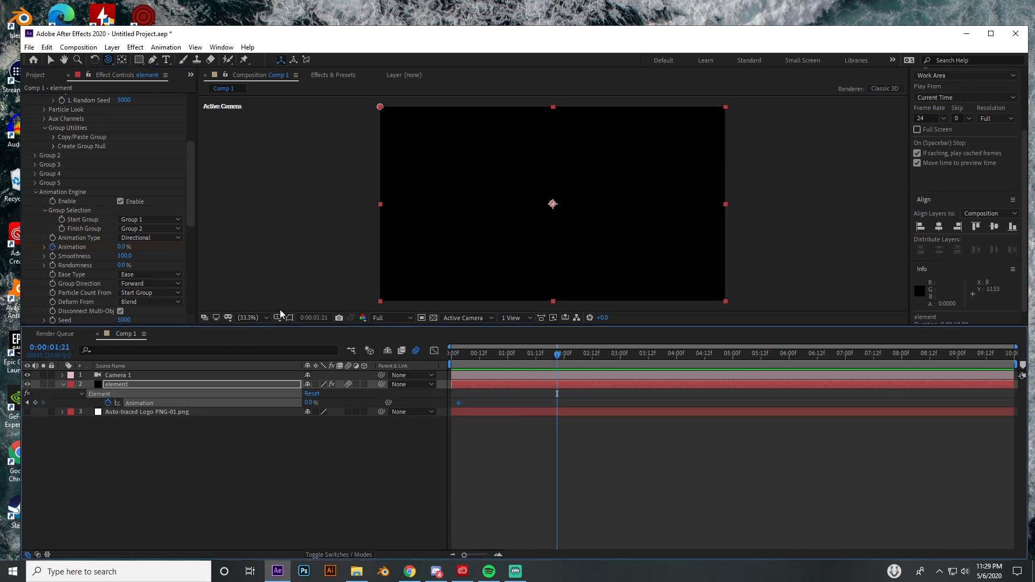
drag(123, 248, 178, 246)
Play back and scrub the keyframed assembly animation from 0:00:00:11
click(477, 354)
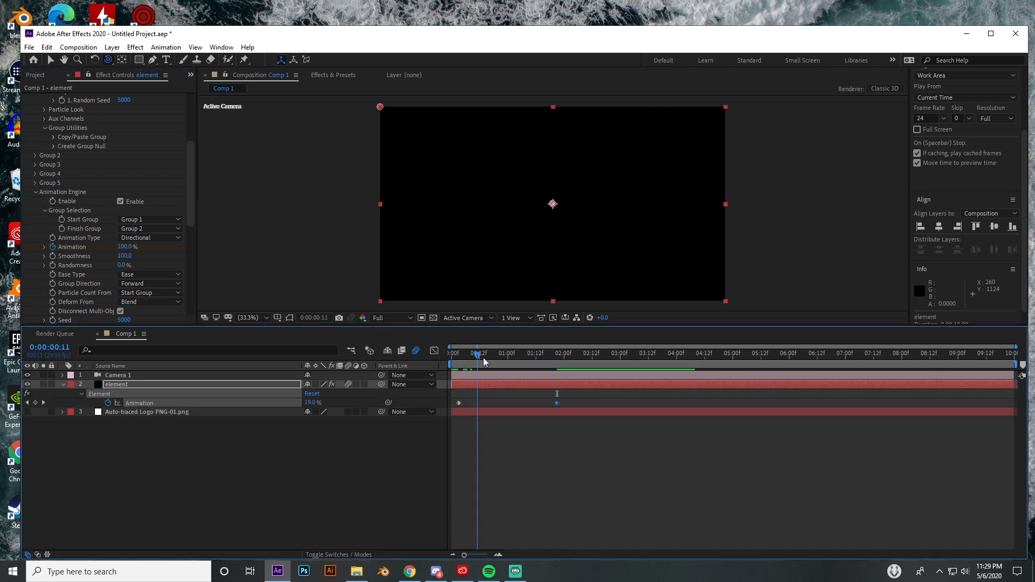
key(space)
drag(528, 369, 496, 355)
Orbit Camera 1 slightly and scrub through the assembly to 0:00:01:09
click(149, 373)
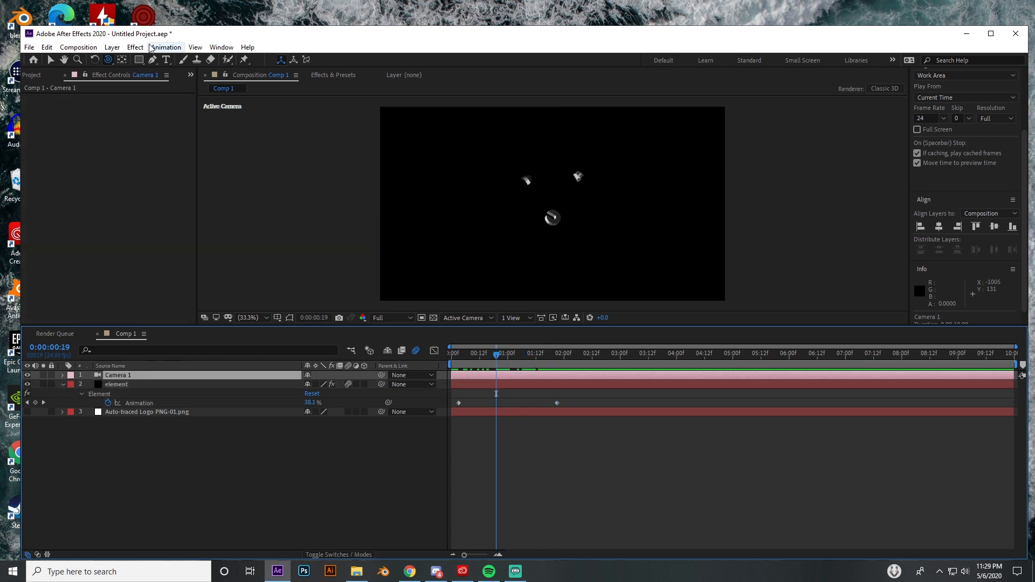
mouse_move(505, 188)
mouse_down()
mouse_move(569, 174)
mouse_move(554, 164)
mouse_move(492, 179)
mouse_move(494, 202)
mouse_move(509, 197)
mouse_up()
drag(462, 355, 528, 347)
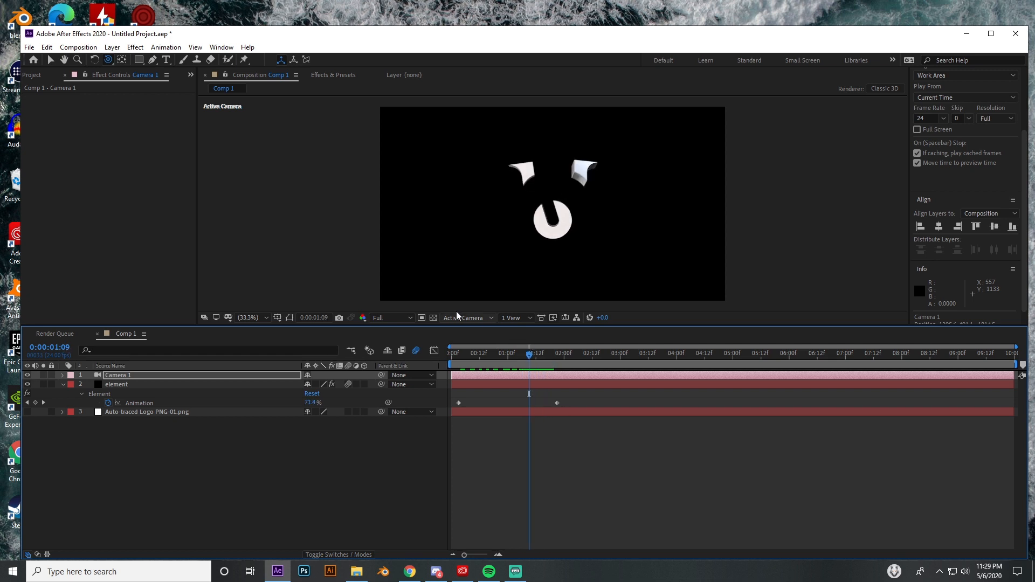
Set the element layer's Group 1 Multi-Object Y Rotation to 4x+30.0° so the logo pieces spin while assembling
click(142, 385)
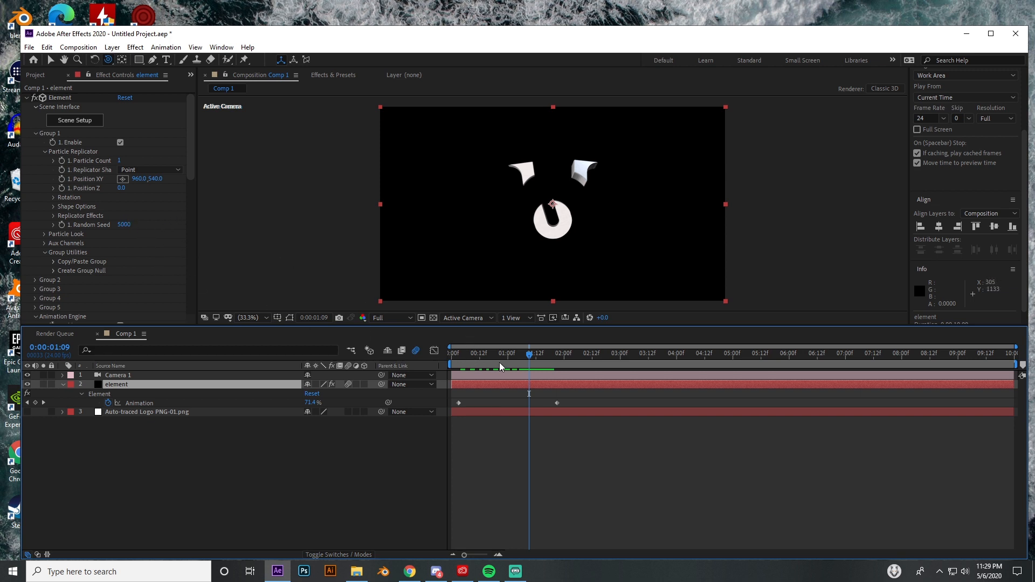
click(37, 132)
click(46, 149)
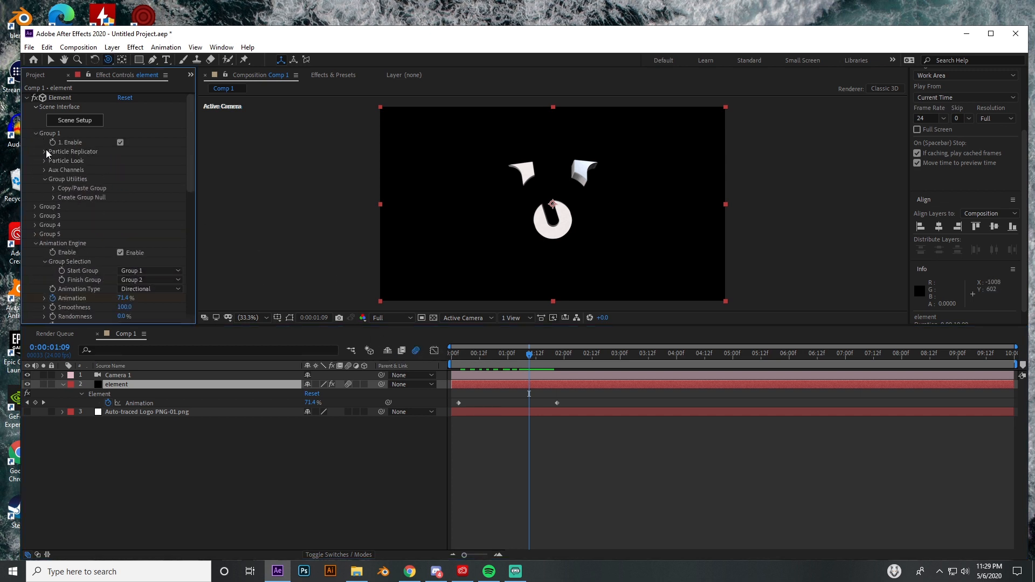
click(44, 161)
scroll(79, 176, down, 3)
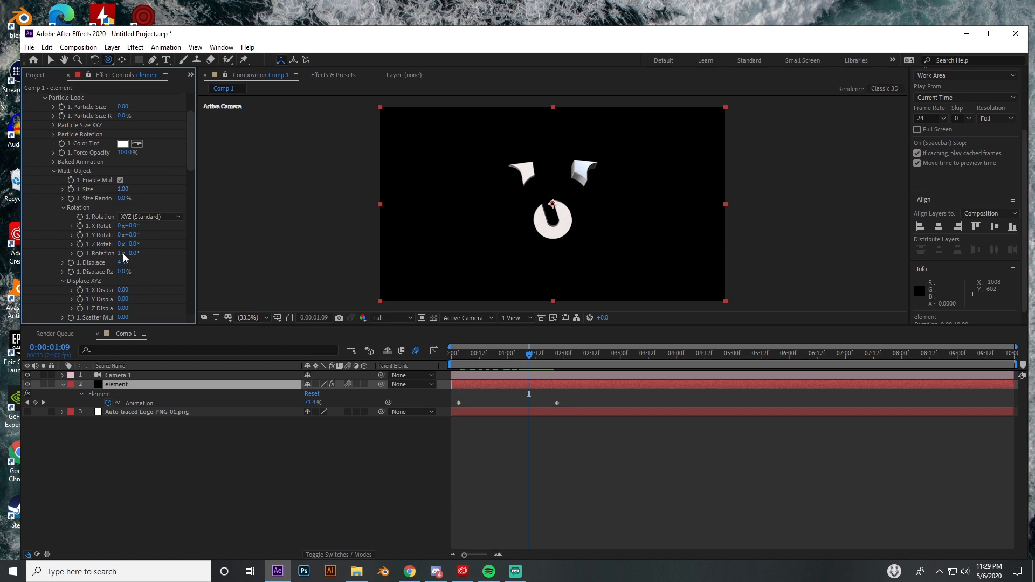
drag(133, 235, 1007, 397)
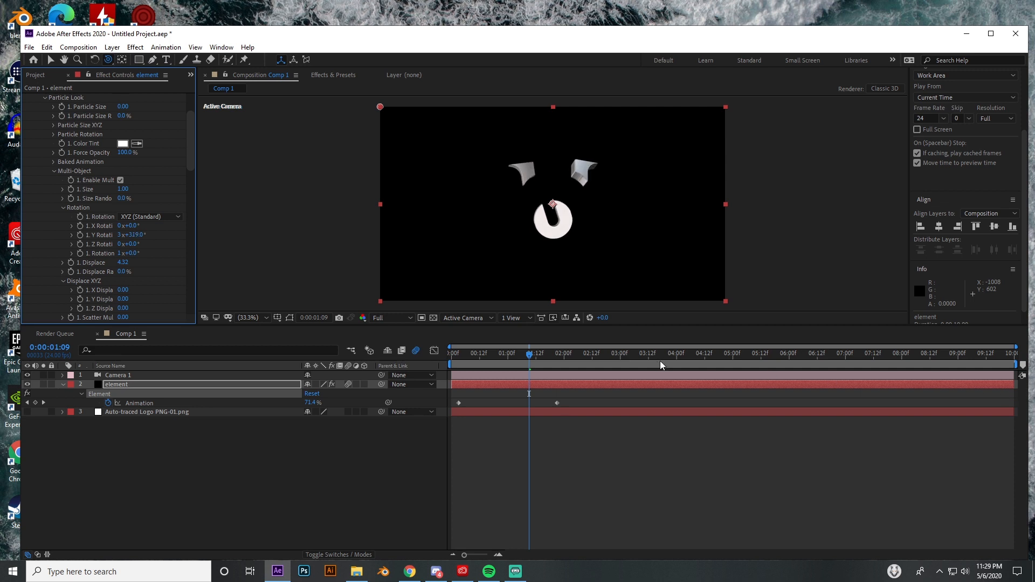
Scrub the spinning assembly through to 0:00:01:13 and look over the Group 1 Multi-Object displacement and scatter settings
drag(467, 359, 538, 360)
scroll(102, 241, down, 1)
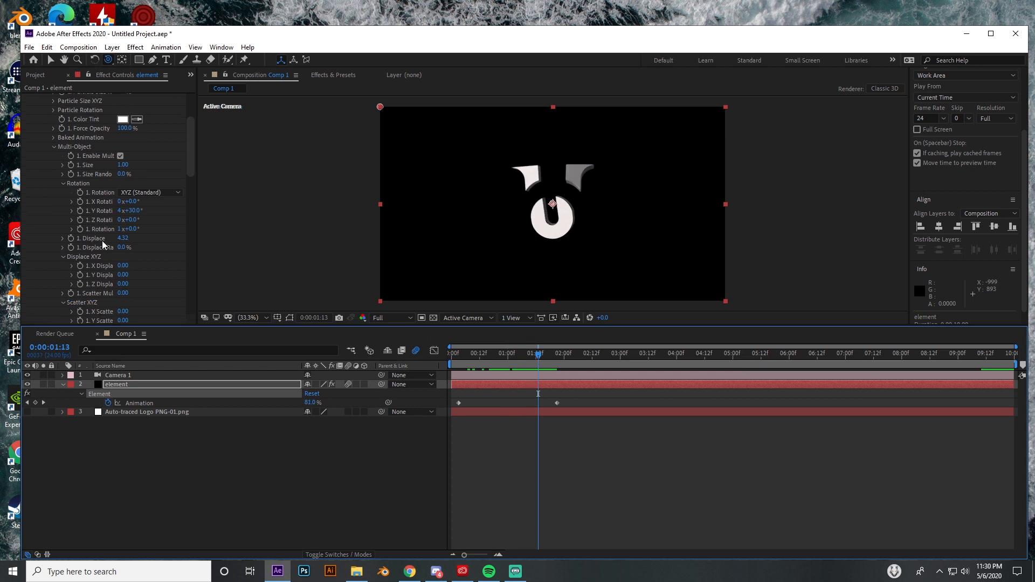
scroll(102, 241, down, 1)
scroll(102, 240, up, 5)
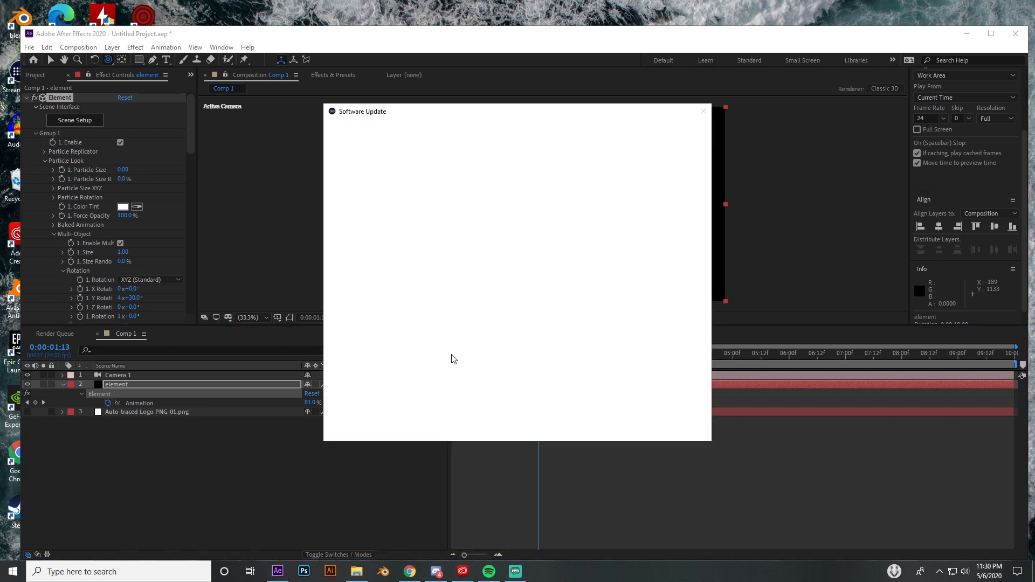
Dismiss the Software Update window and scrub the assembly animation again to 0:00:01:10
click(621, 428)
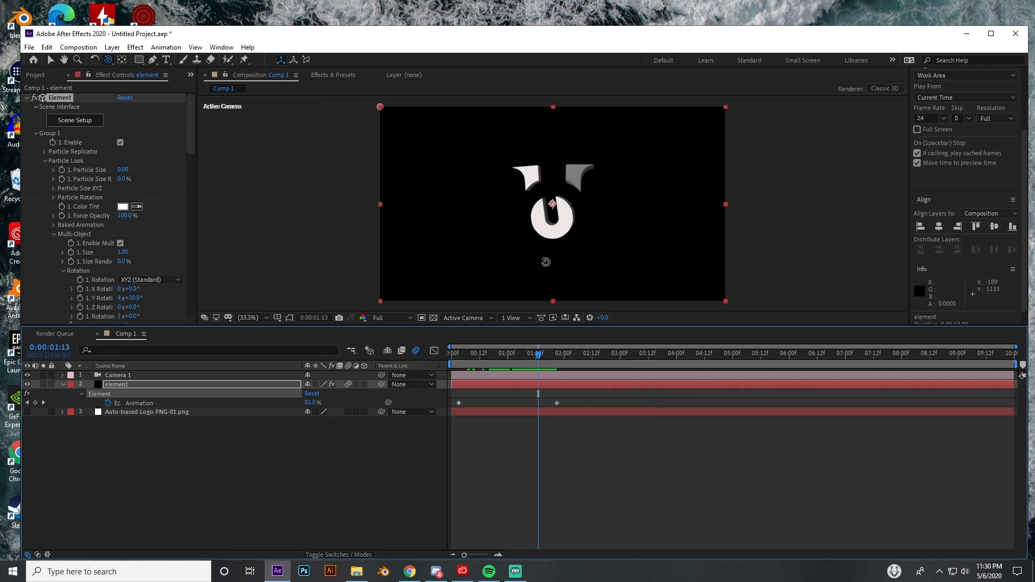
drag(470, 357, 532, 357)
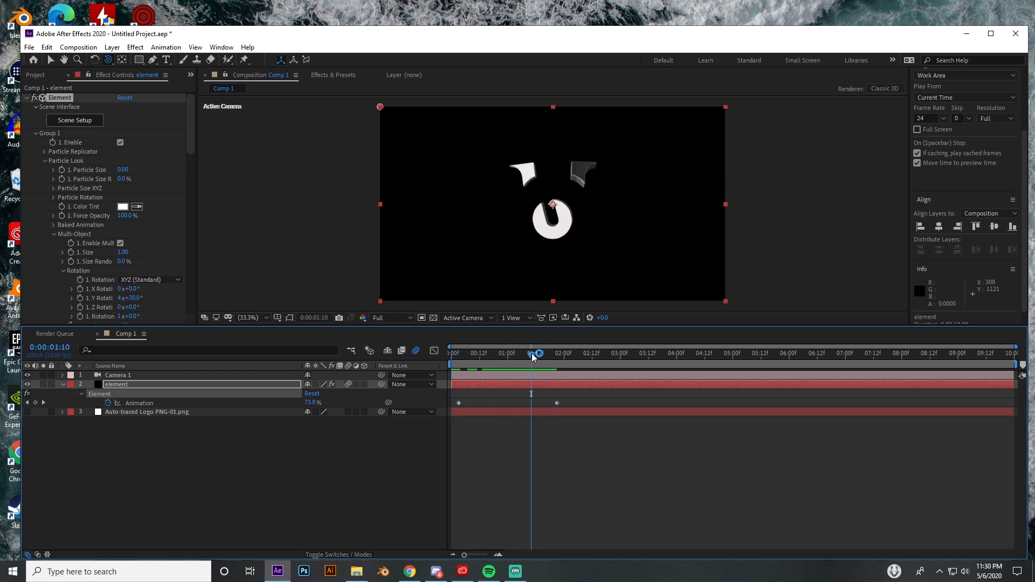